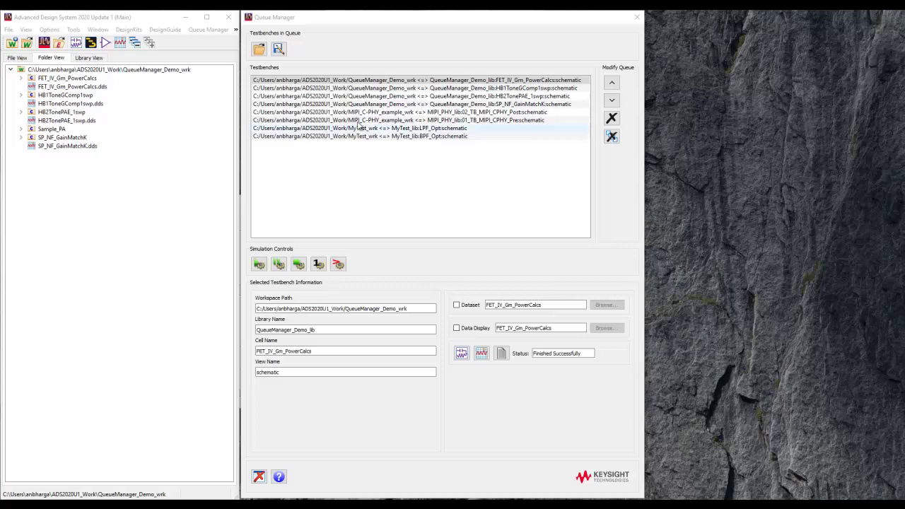
# Select the four QueueManager_Demo testbenches in Queue Manager and run the queued simulations
pyautogui.click(266, 28)
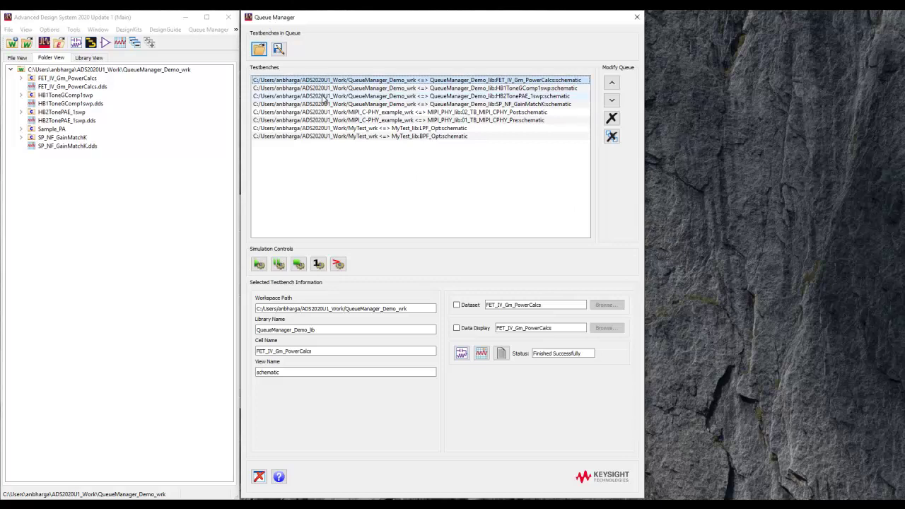
pyautogui.moveTo(317, 83)
pyautogui.mouseDown()
pyautogui.moveTo(324, 104)
pyautogui.moveTo(326, 92)
pyautogui.mouseUp()
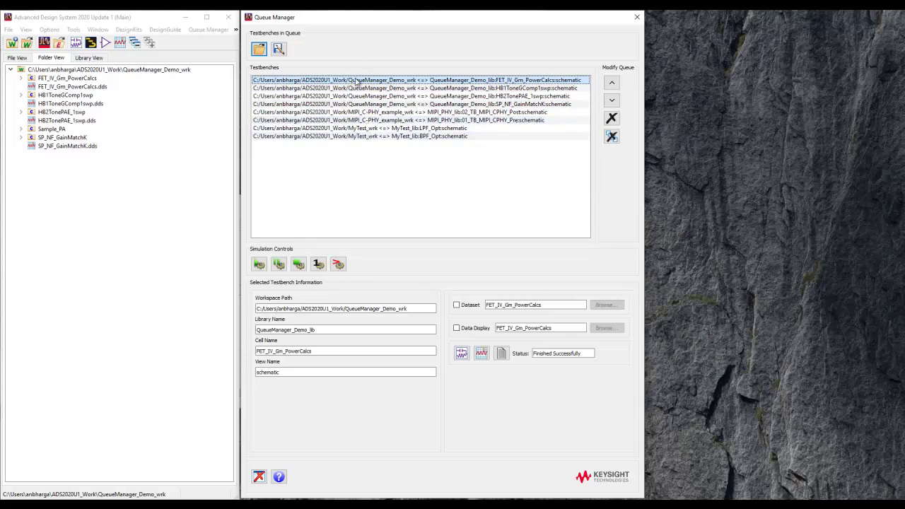
pyautogui.click(260, 266)
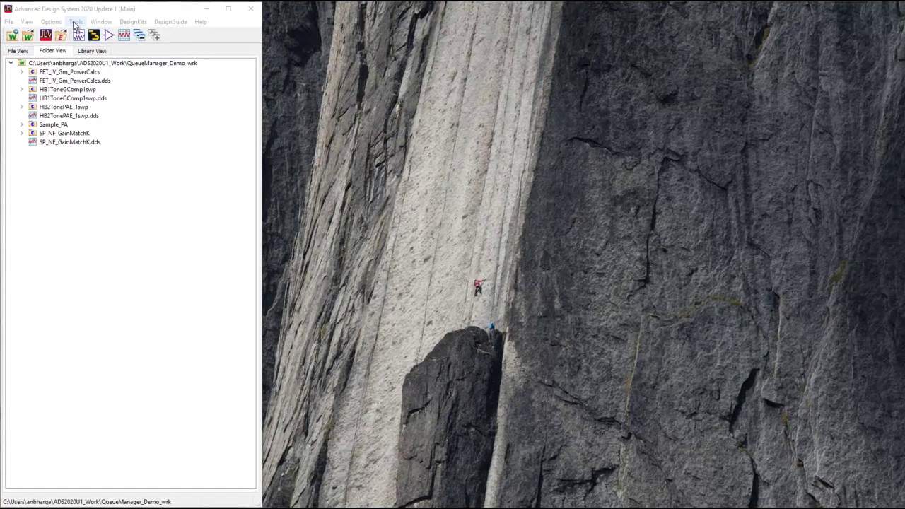
# Enable the Queue Manager add-on in Tools > App Manager, accepting the confirmation and next-session notices
pyautogui.click(73, 29)
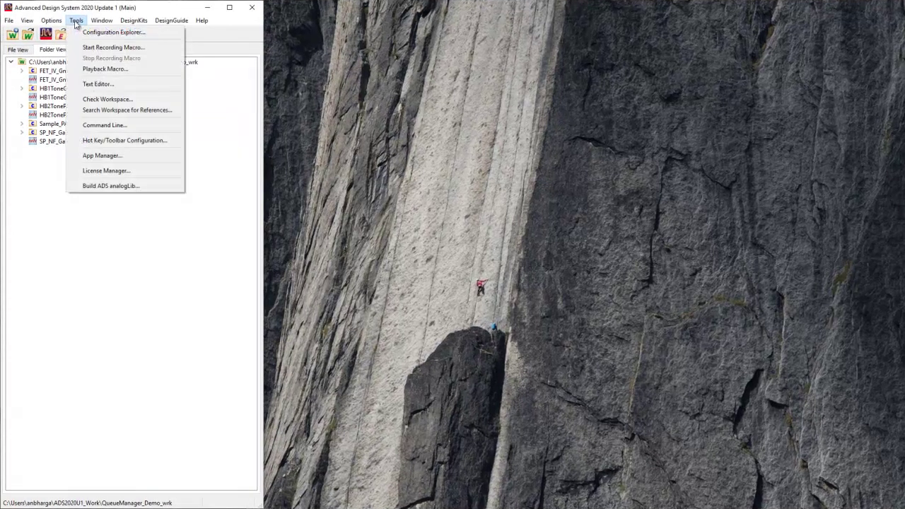
pyautogui.click(103, 156)
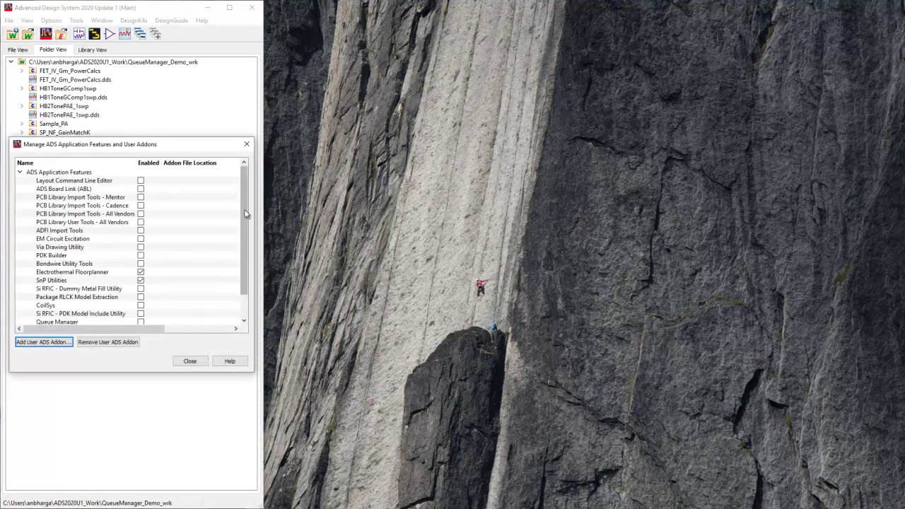
pyautogui.scroll(-2, 242, 249)
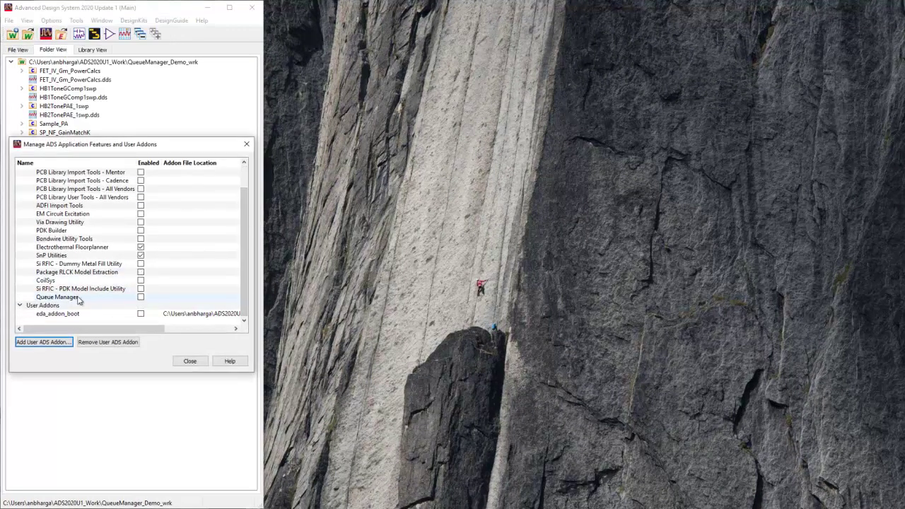
pyautogui.click(141, 297)
pyautogui.click(165, 271)
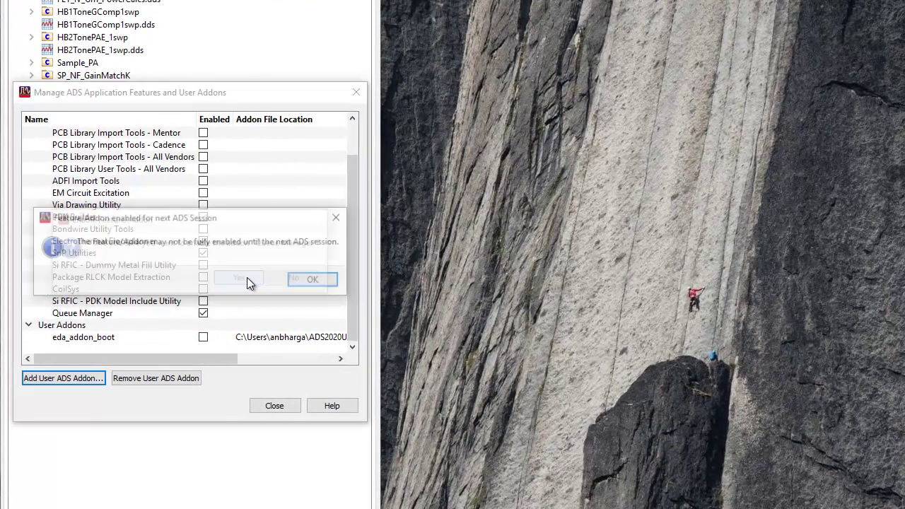
pyautogui.click(305, 281)
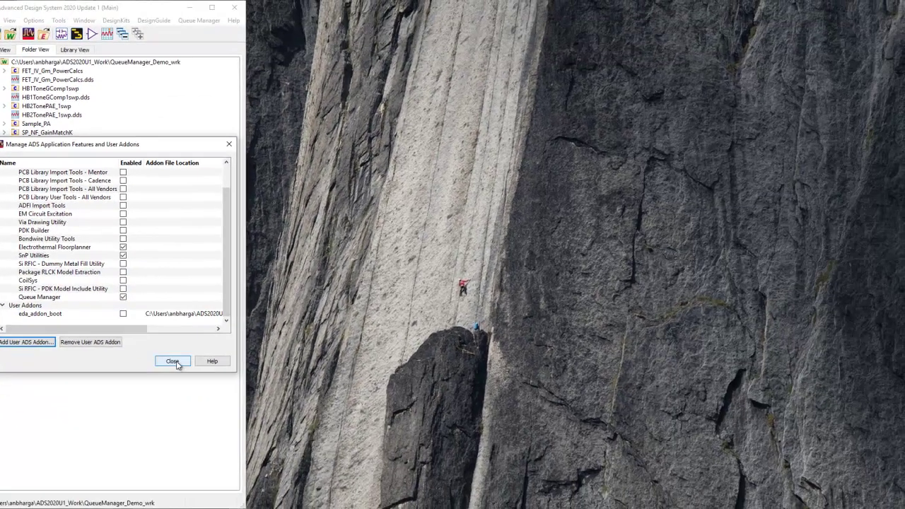
pyautogui.click(173, 362)
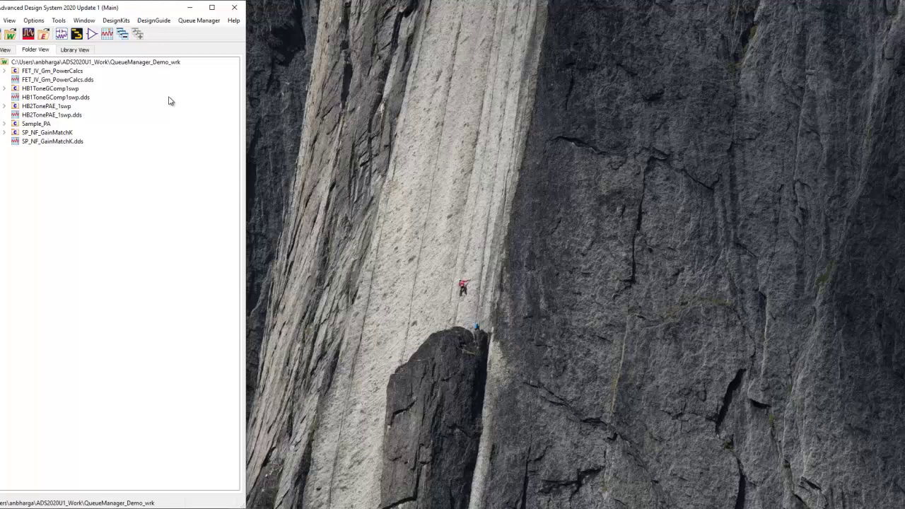
# Launch Queue Manager from the menu, then move and shrink it below the workspace file list
pyautogui.click(197, 24)
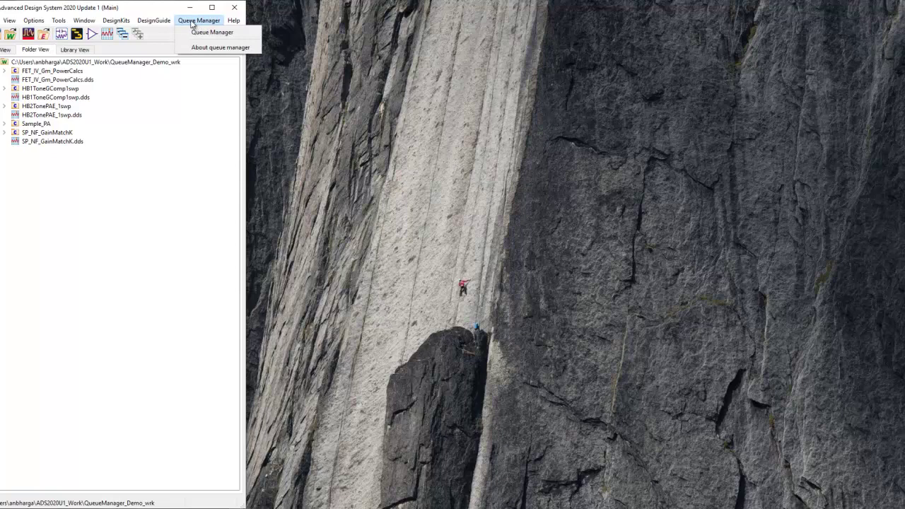
pyautogui.click(205, 32)
pyautogui.moveTo(203, 23); pyautogui.dragTo(207, 102)
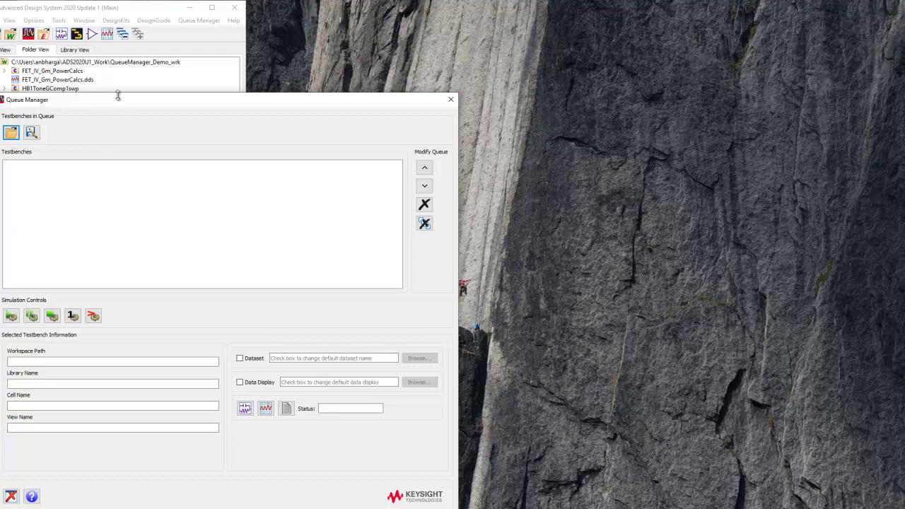
pyautogui.moveTo(118, 96); pyautogui.dragTo(116, 164)
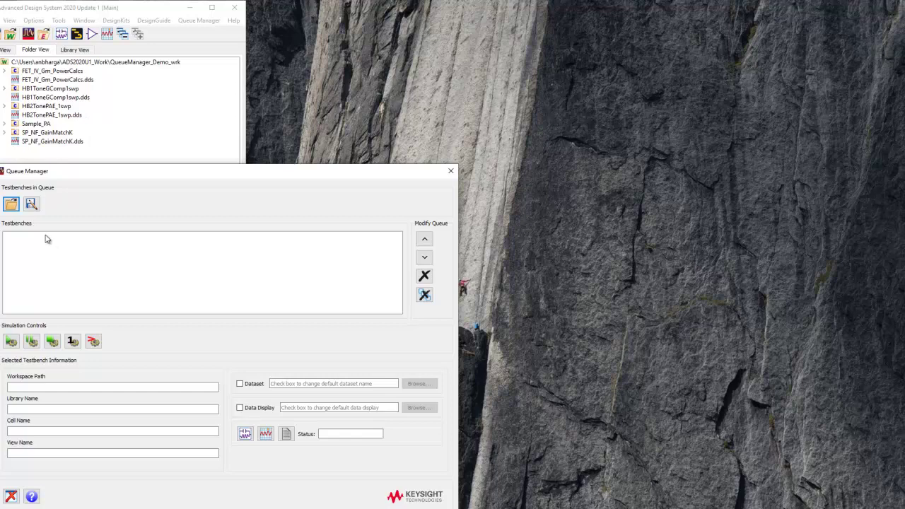
# Open the FET_IV_Gm_PowerCalcs, HB1ToneGComp1swp, HB2TonePAE_1swp and SP_NF_GainMatchK schematics
pyautogui.rightClick(55, 74)
pyautogui.click(73, 81)
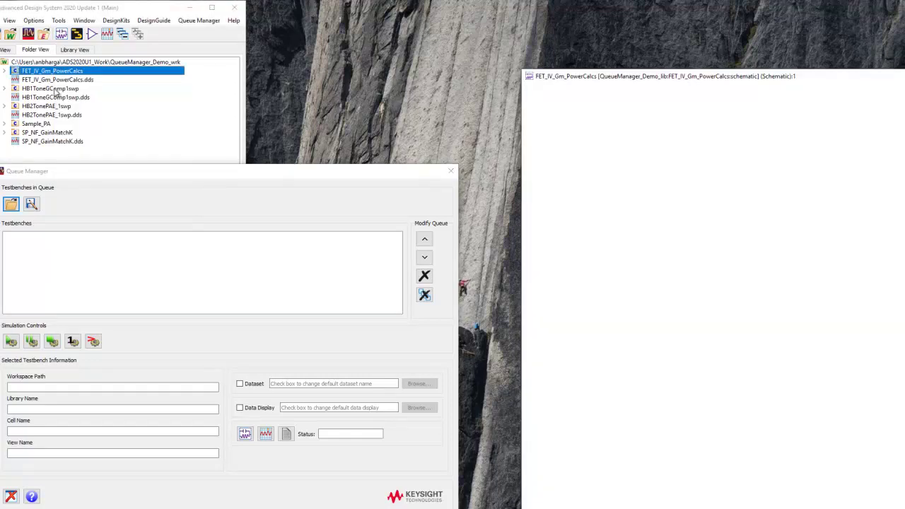
pyautogui.rightClick(54, 89)
pyautogui.click(73, 101)
pyautogui.rightClick(49, 106)
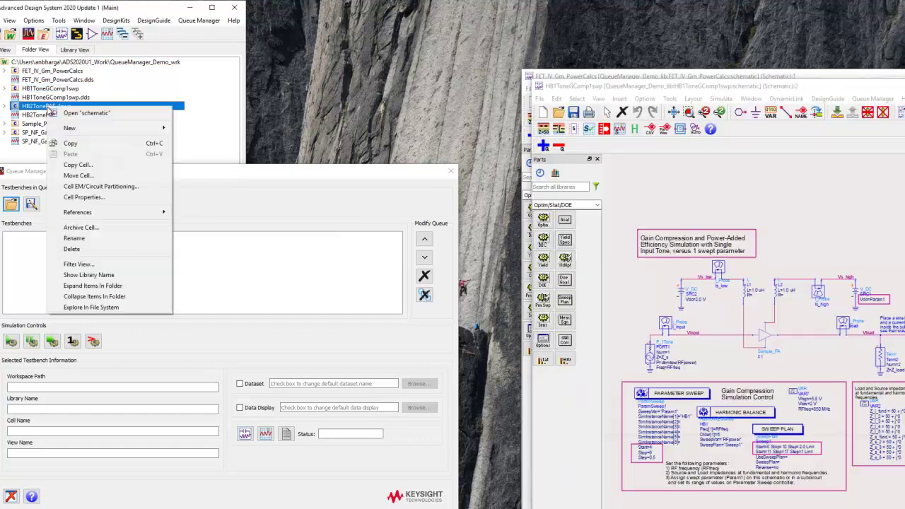
pyautogui.click(74, 112)
pyautogui.rightClick(43, 133)
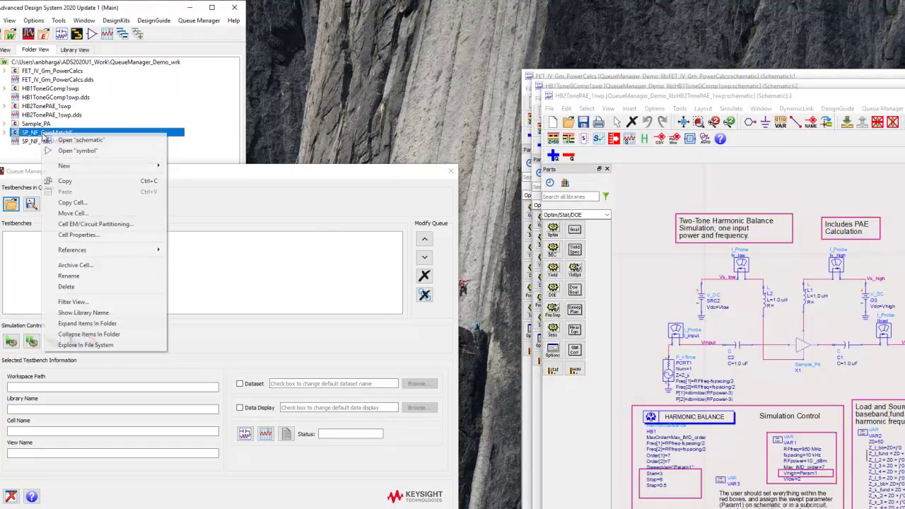
pyautogui.click(74, 140)
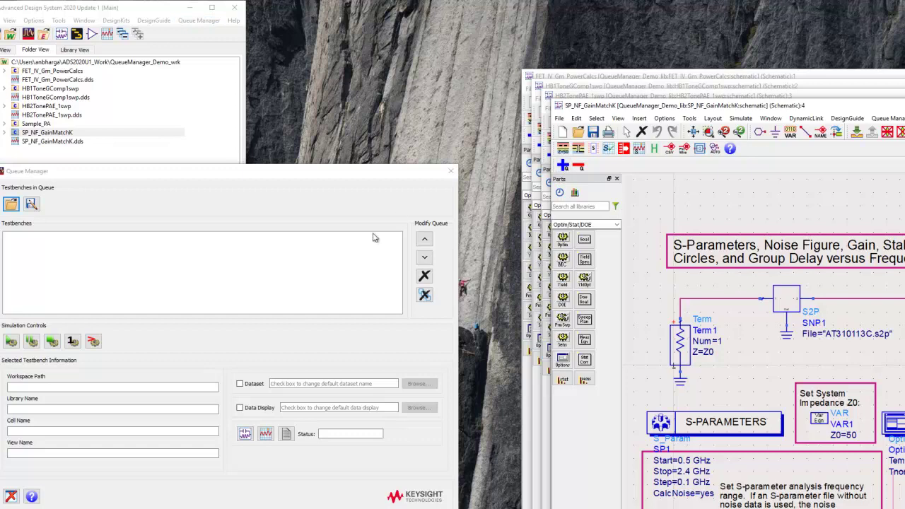
# Add SP_NF_GainMatchK, HB2TonePAE_1swp, HB1ToneGComp1swp and FET_IV_Gm_PowerCalcs to the queue
pyautogui.click(564, 167)
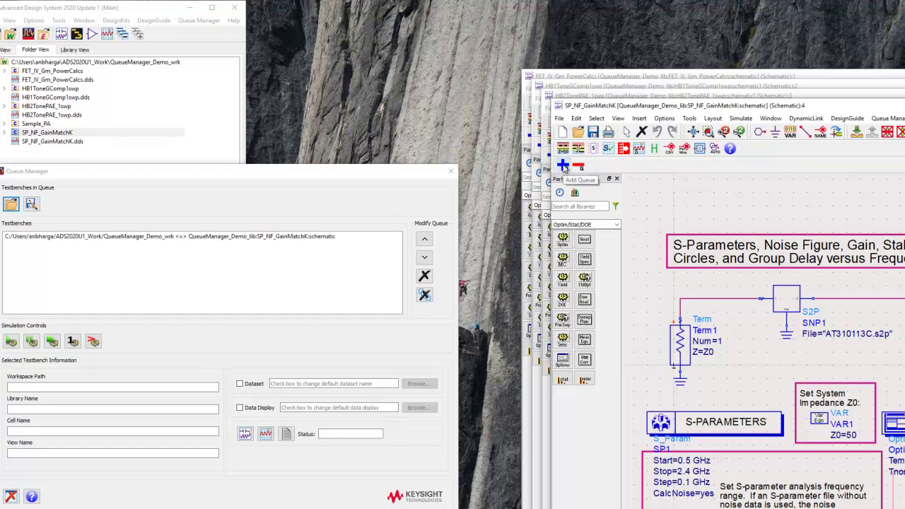
pyautogui.click(661, 98)
pyautogui.click(553, 156)
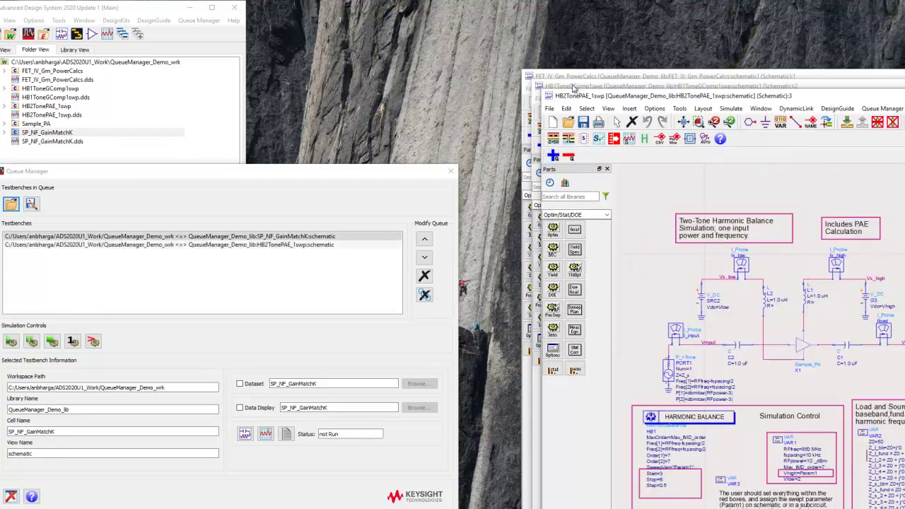
pyautogui.click(578, 88)
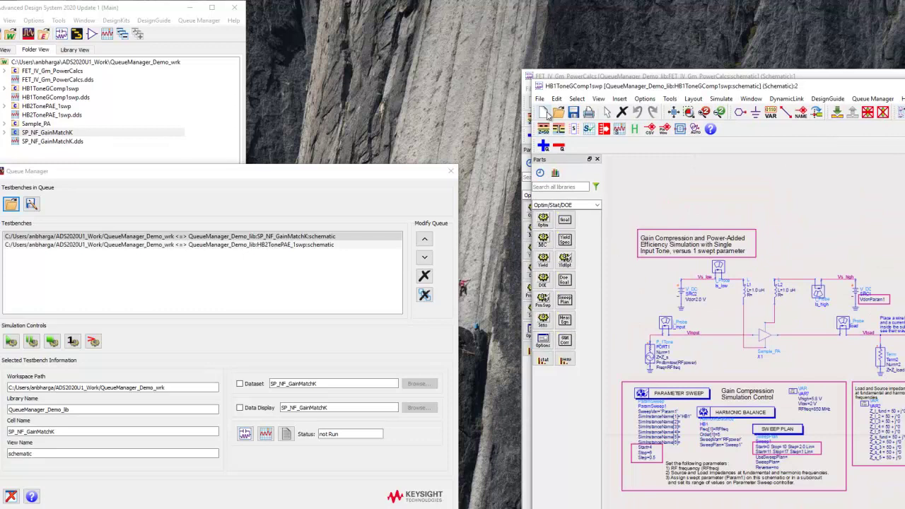
pyautogui.click(543, 145)
pyautogui.click(577, 77)
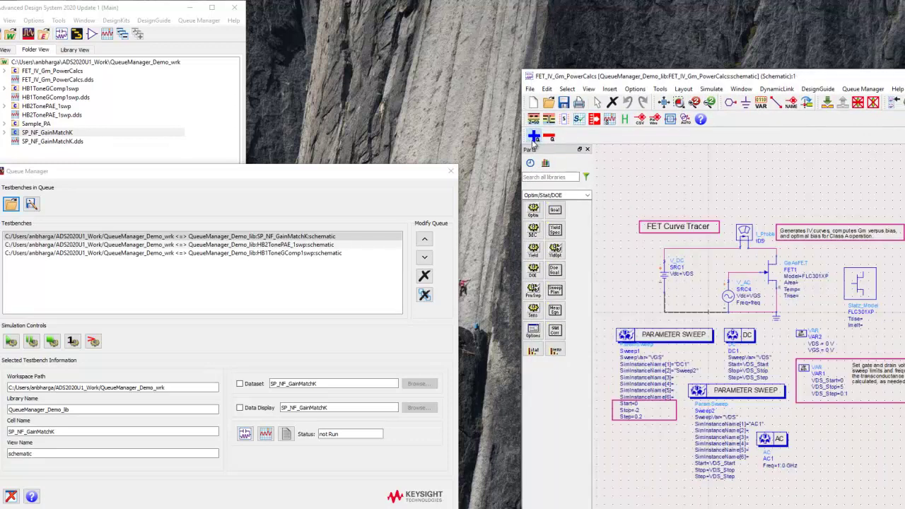
pyautogui.click(533, 136)
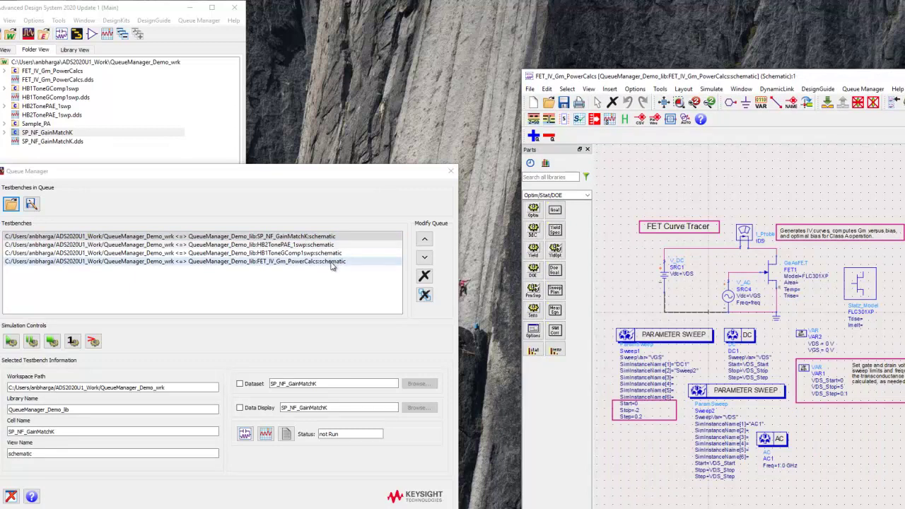
pyautogui.click(9, 49)
# Switch to MIPI_C-PHY_example_wrk and open the 01_TB_MIPI_CPHY_Pre and 02_TB_MIPI_CPHY_Post schematics
pyautogui.doubleClick(17, 82)
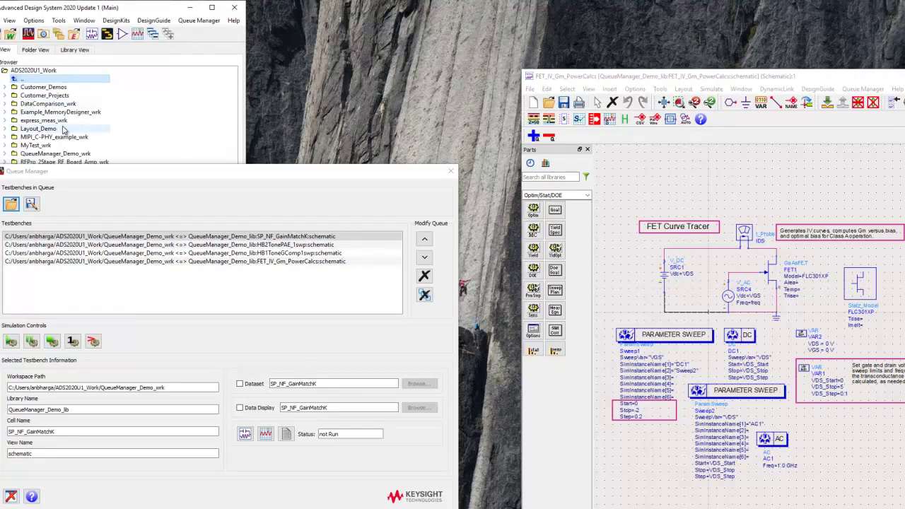
pyautogui.doubleClick(58, 137)
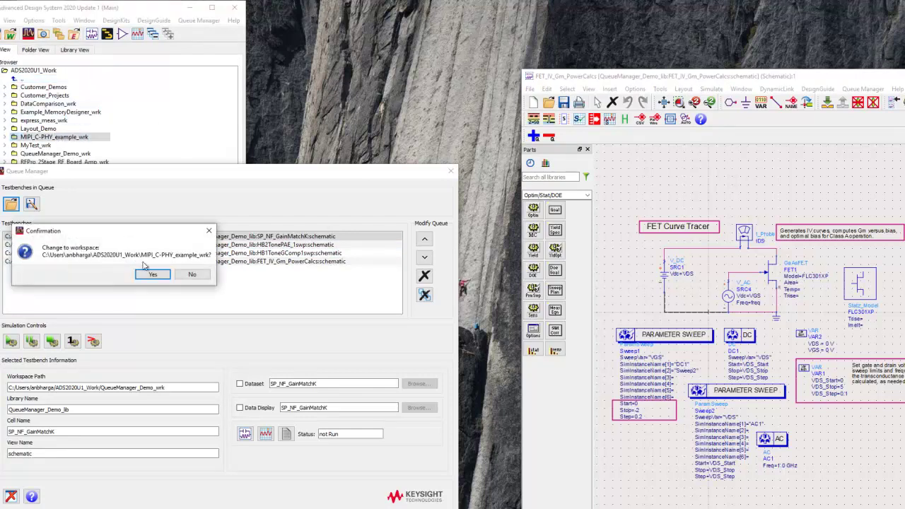
pyautogui.click(154, 275)
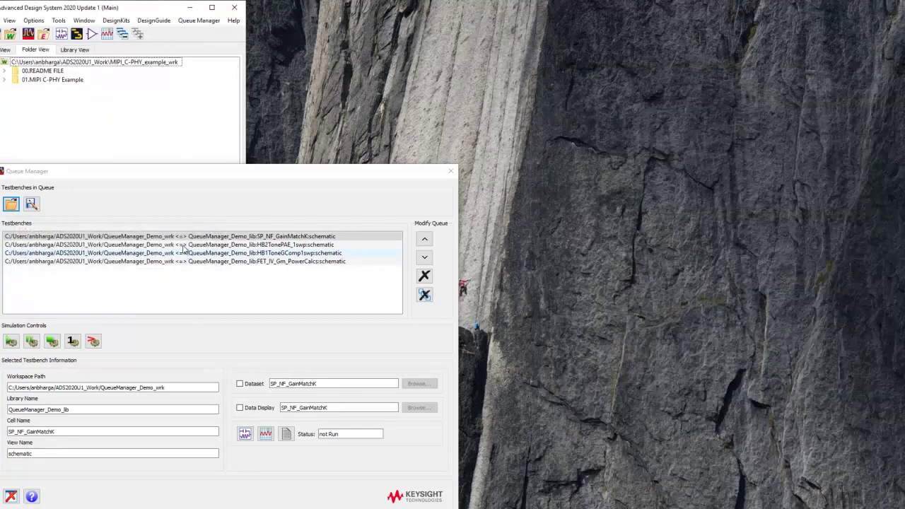
pyautogui.click(7, 80)
pyautogui.rightClick(49, 91)
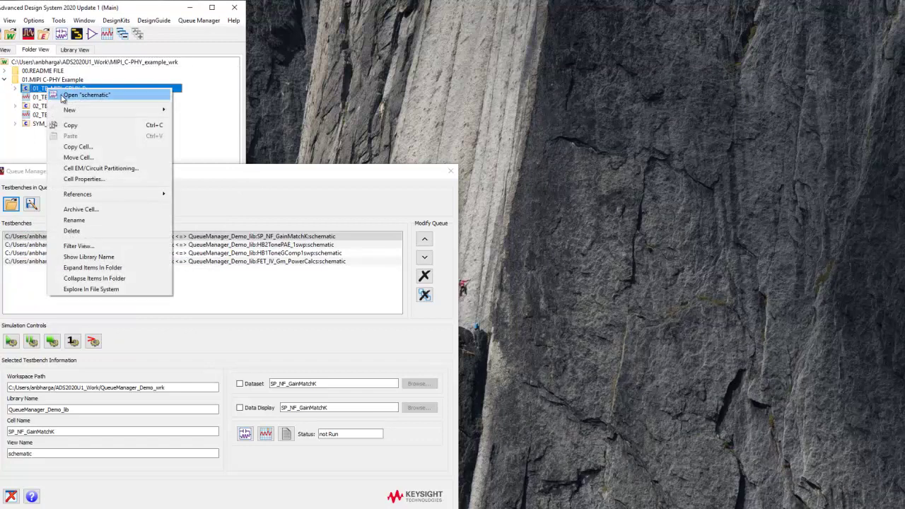
pyautogui.click(61, 95)
pyautogui.rightClick(54, 106)
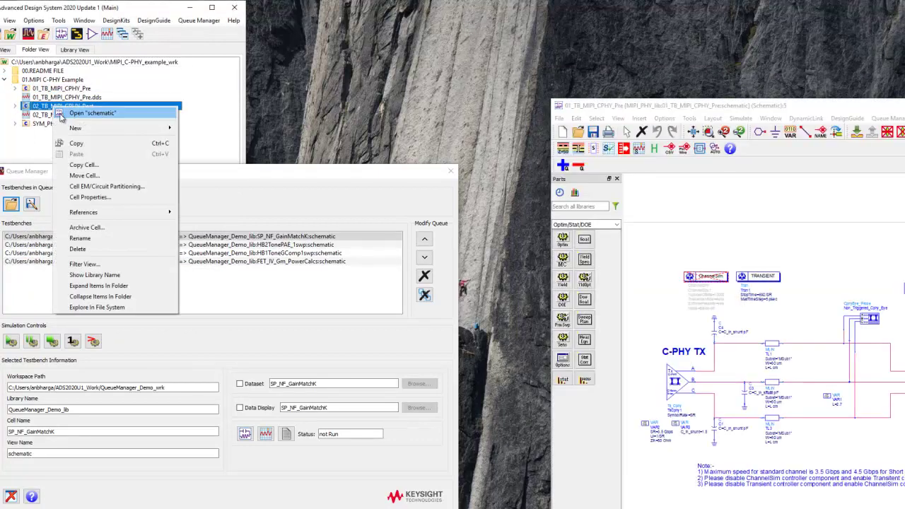
pyautogui.click(61, 112)
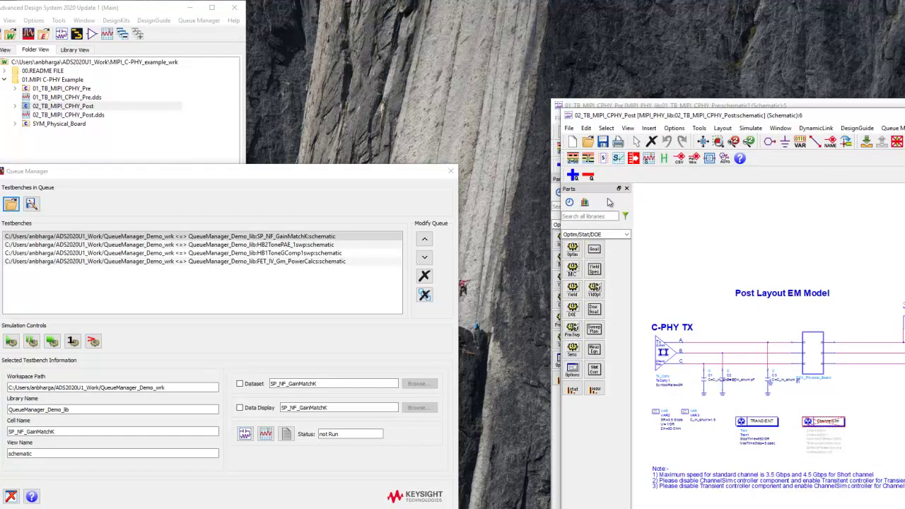
# Add 02_TB_MIPI_CPHY_Post and 01_TB_MIPI_CPHY_Pre to the queue
pyautogui.click(573, 175)
pyautogui.click(596, 107)
pyautogui.click(564, 166)
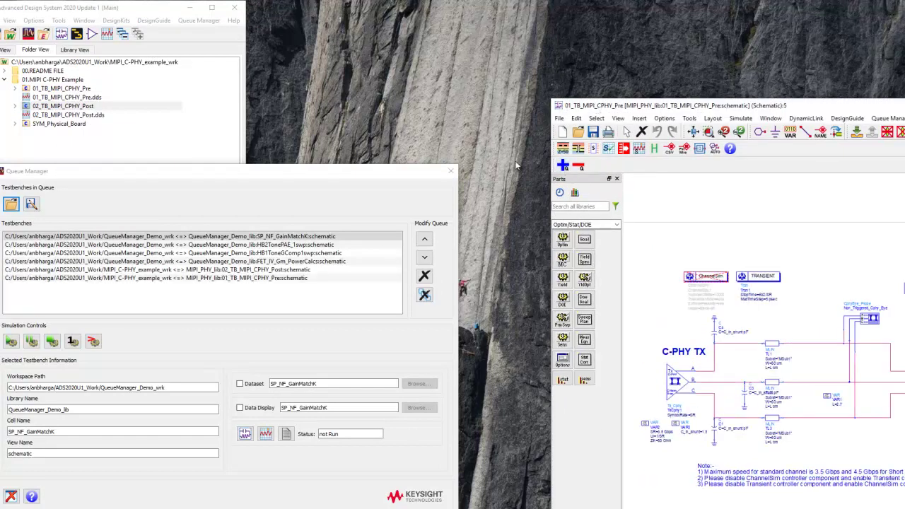
pyautogui.click(5, 50)
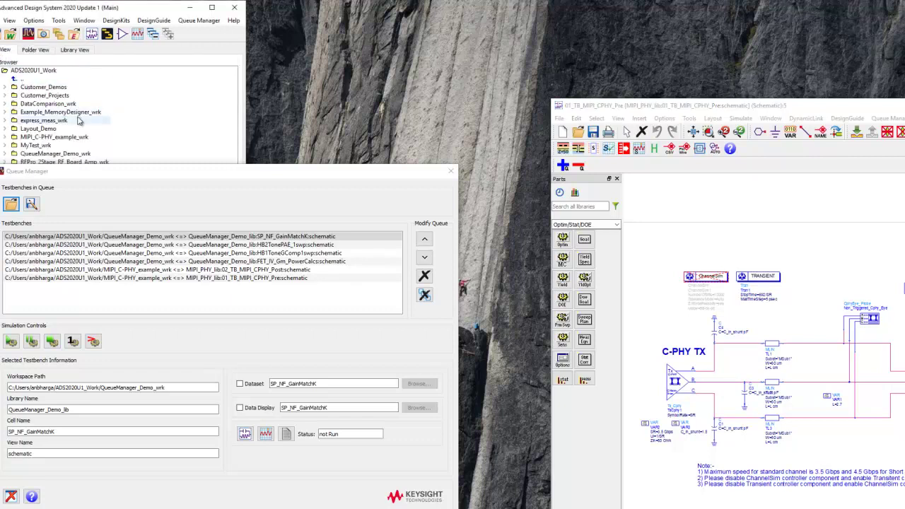
# Switch to the MyTest_wrk workspace and open the BPF_Opt and LPF_Opt schematics
pyautogui.doubleClick(40, 146)
pyautogui.click(134, 277)
pyautogui.rightClick(32, 71)
pyautogui.click(42, 76)
pyautogui.rightClick(32, 87)
pyautogui.click(44, 93)
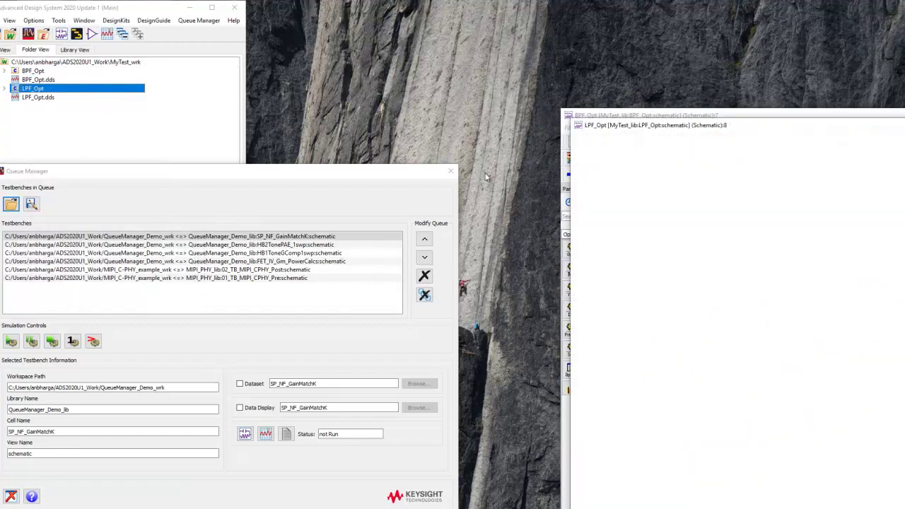
# Add the LPF_Opt and BPF_Opt optimization schematics to the queue, confirming each prompt
pyautogui.click(582, 184)
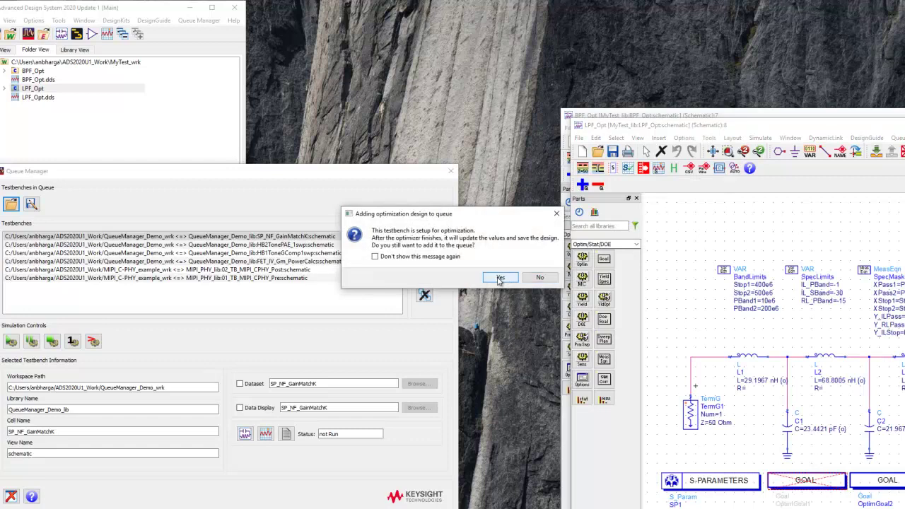
pyautogui.click(501, 279)
pyautogui.click(604, 115)
pyautogui.click(573, 175)
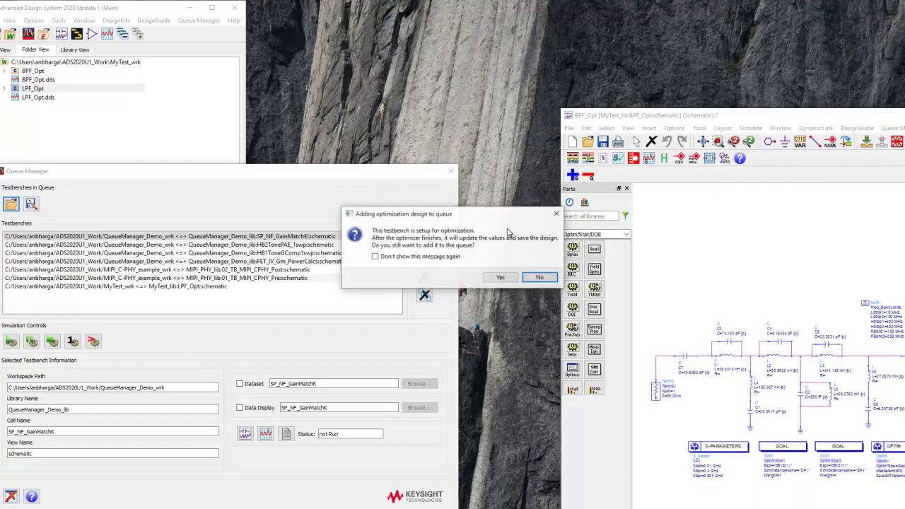
pyautogui.click(498, 278)
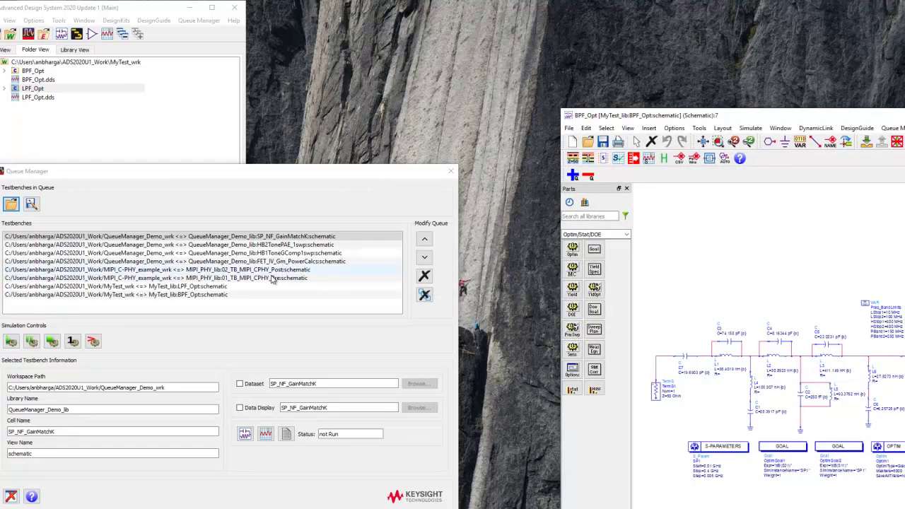
pyautogui.moveTo(299, 166); pyautogui.dragTo(317, 128)
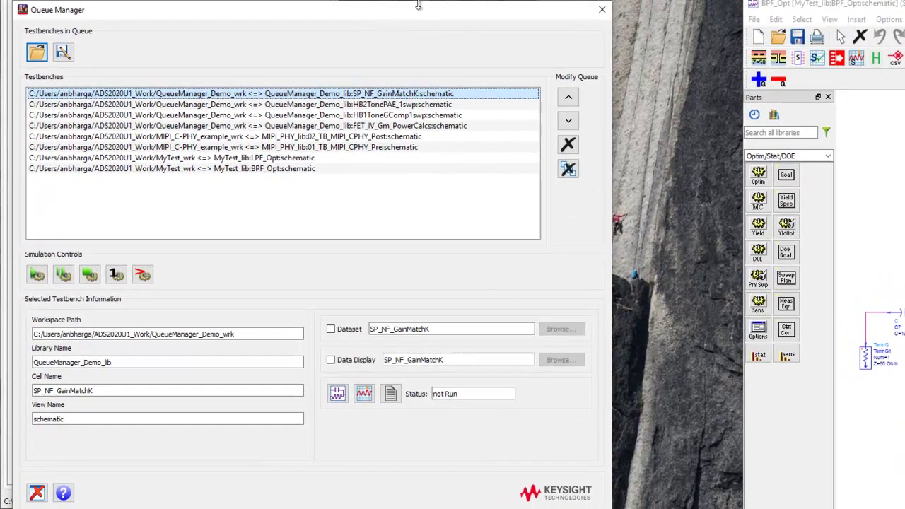
# Move FET_IV_Gm_PowerCalcs up three places to the top of the queue
pyautogui.click(404, 128)
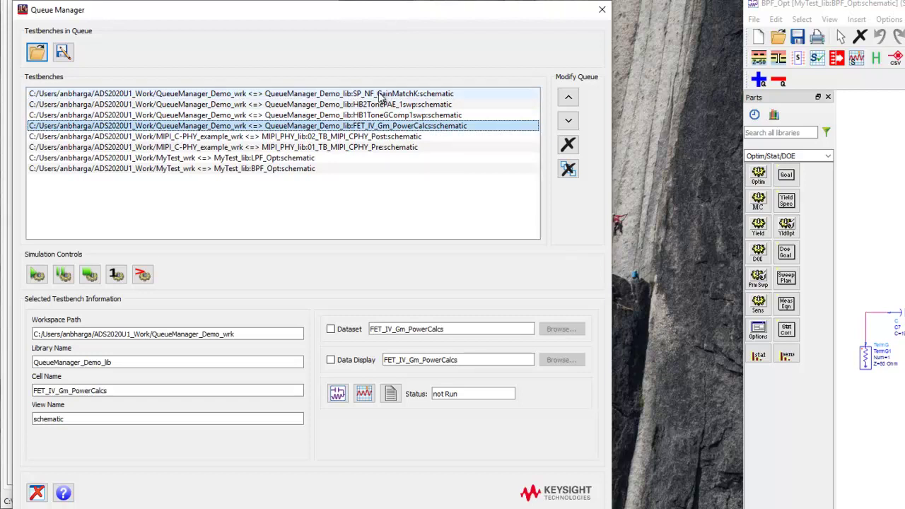
pyautogui.click(569, 99)
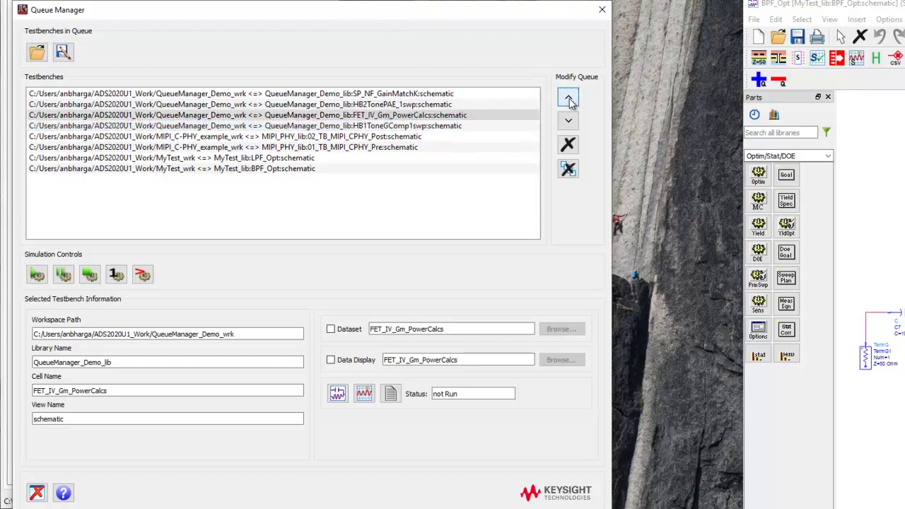
pyautogui.click(570, 99)
pyautogui.click(570, 99)
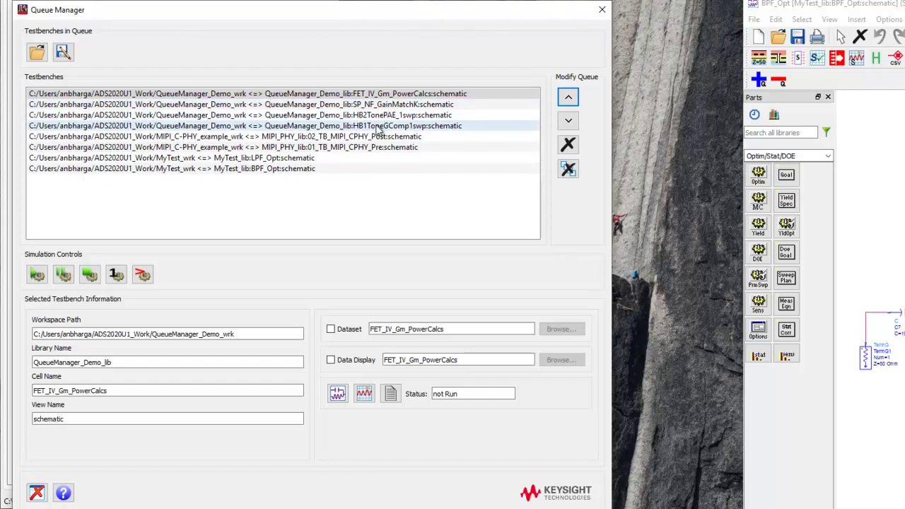
# Move HB1ToneGComp1swp above HB2TonePAE_1swp and 01_TB_MIPI_CPHY_Pre above 02_TB_MIPI_CPHY_Post
pyautogui.click(368, 116)
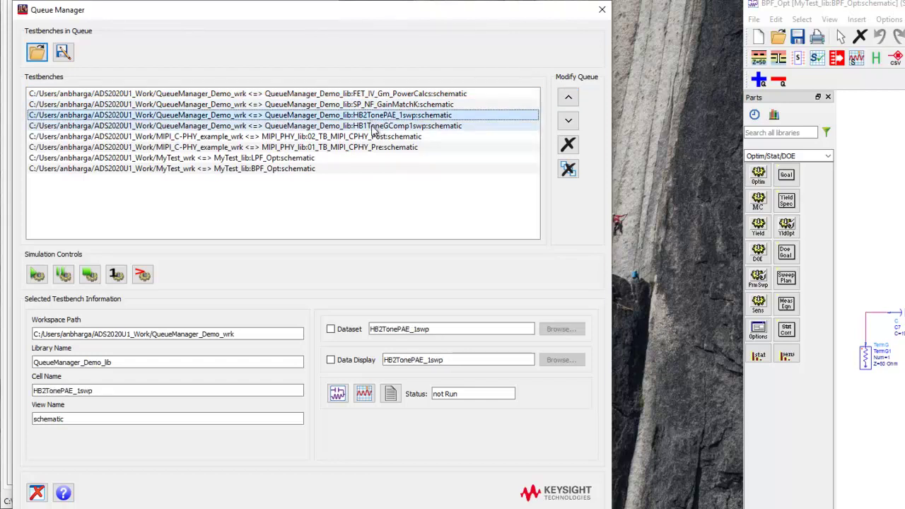
pyautogui.click(373, 127)
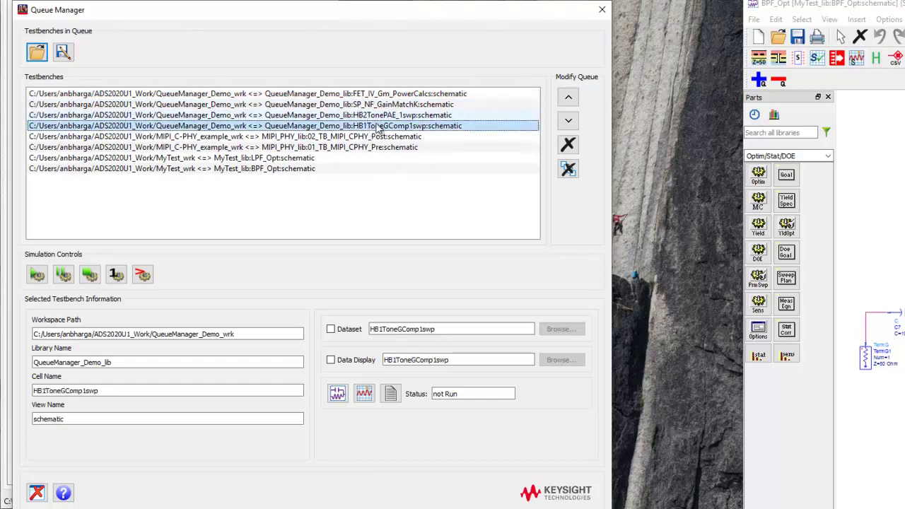
pyautogui.click(570, 97)
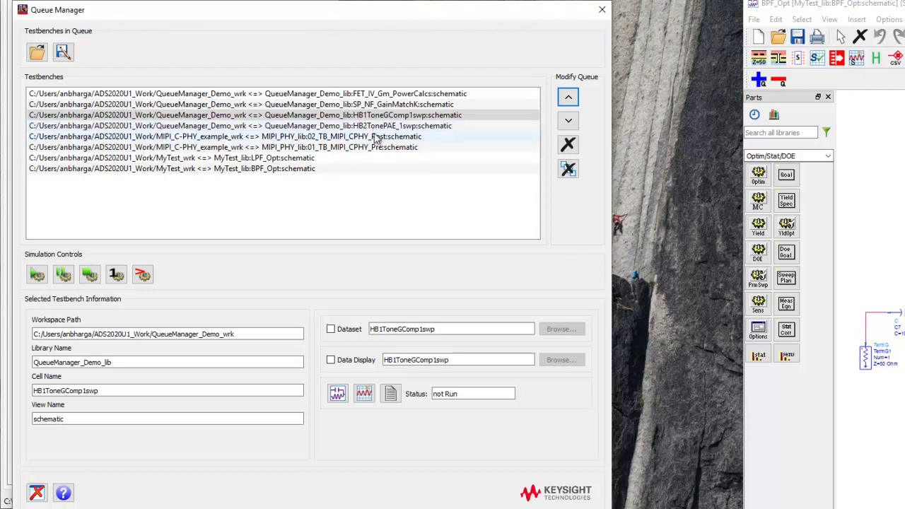
pyautogui.click(378, 152)
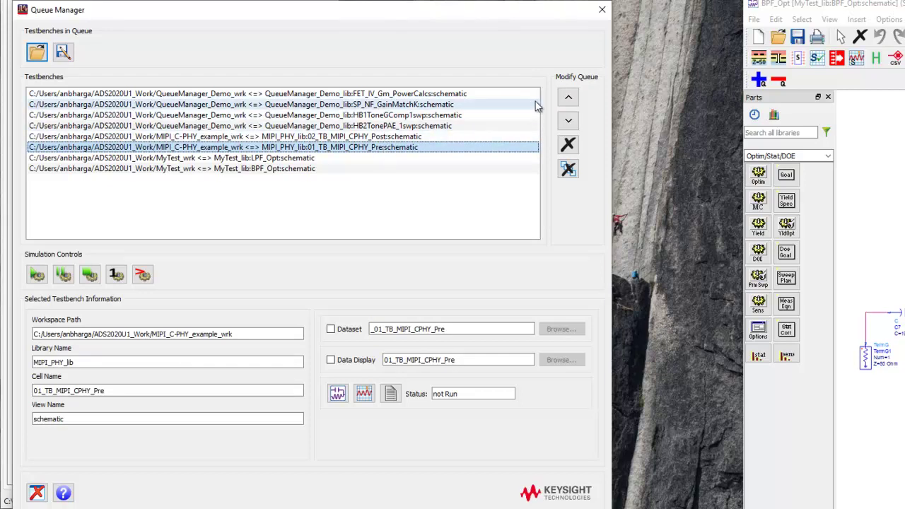
pyautogui.click(568, 97)
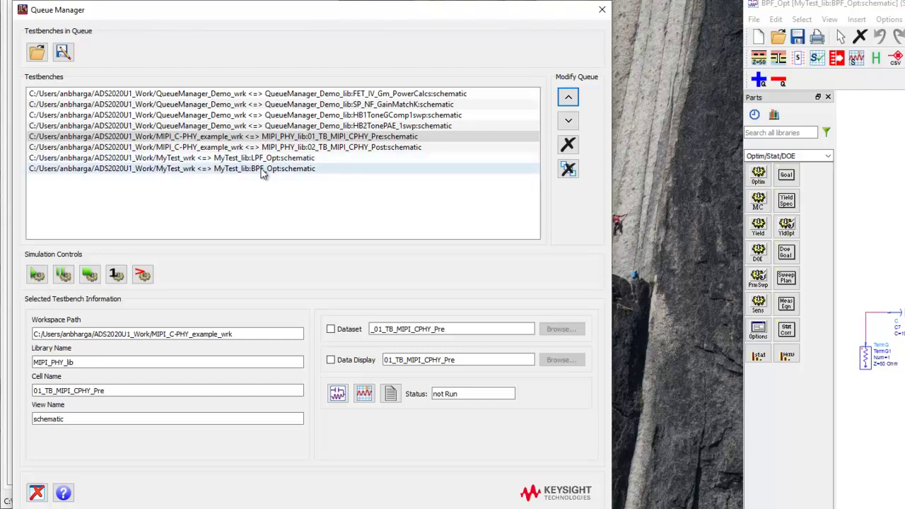
pyautogui.moveTo(324, 16); pyautogui.dragTo(339, 0)
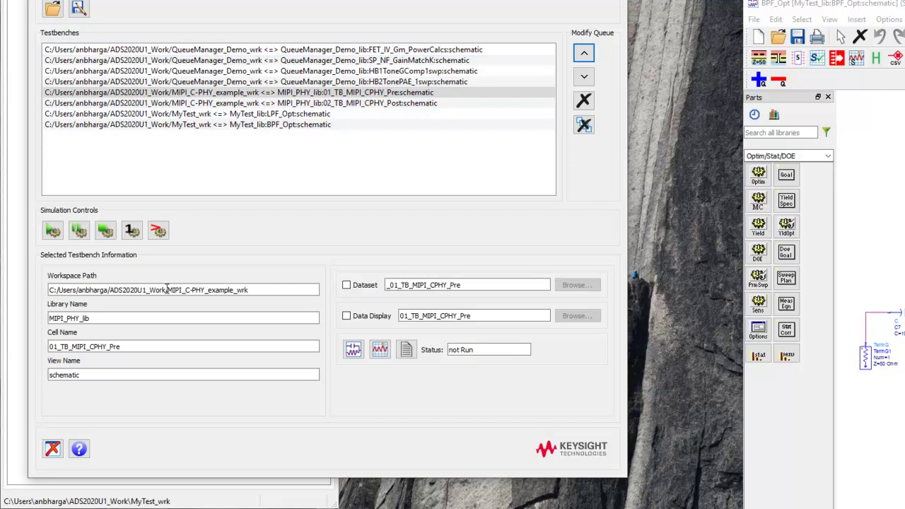
pyautogui.click(228, 50)
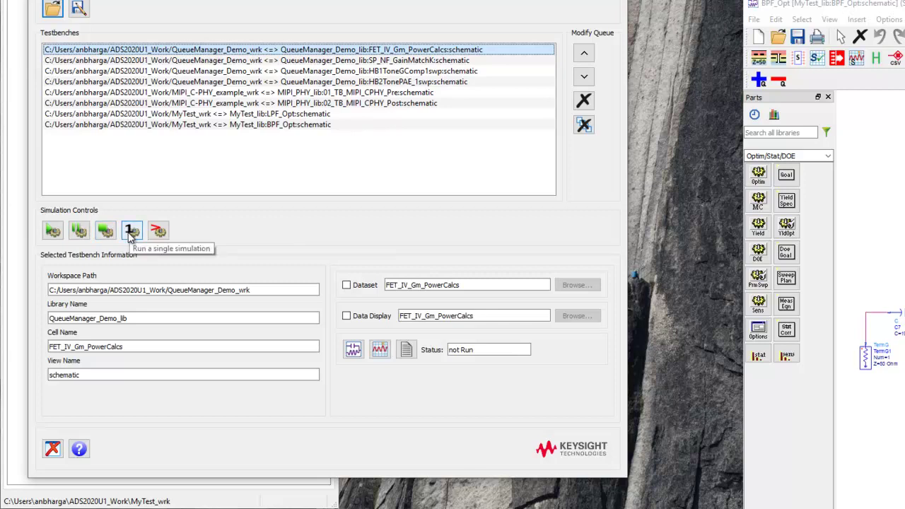
pyautogui.click(206, 71)
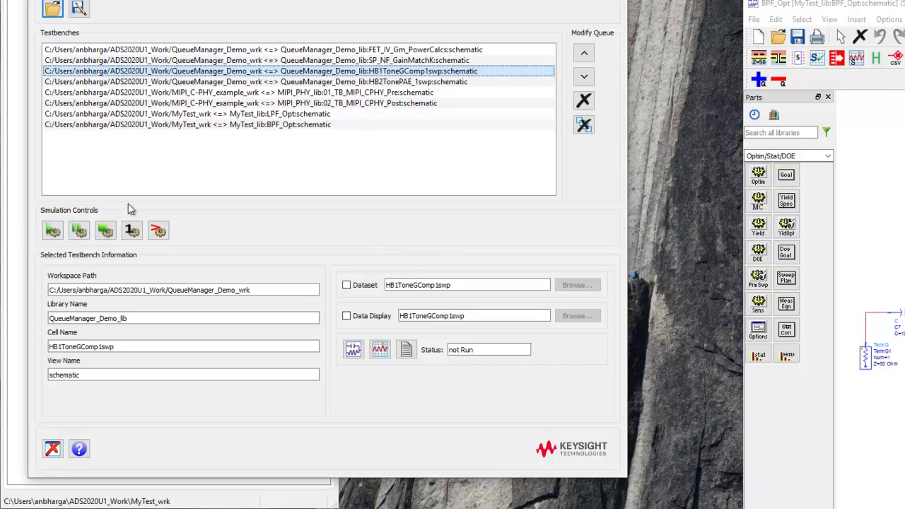
# Select FET_IV_Gm_PowerCalcs and run all eight queued testbenches
pyautogui.click(179, 51)
pyautogui.click(54, 236)
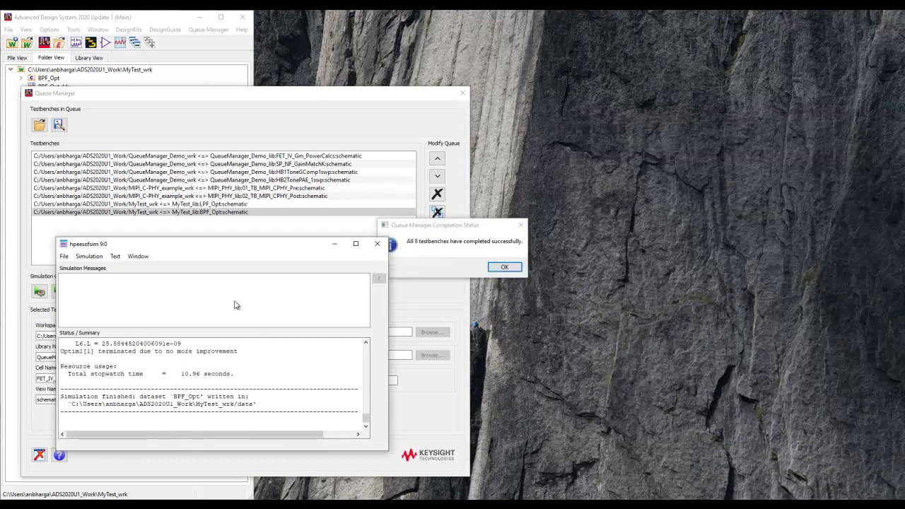
# Review the hpeesofsim status log, then close the simulator log window
pyautogui.moveTo(210, 359); pyautogui.dragTo(244, 374)
pyautogui.scroll(5, 243, 374)
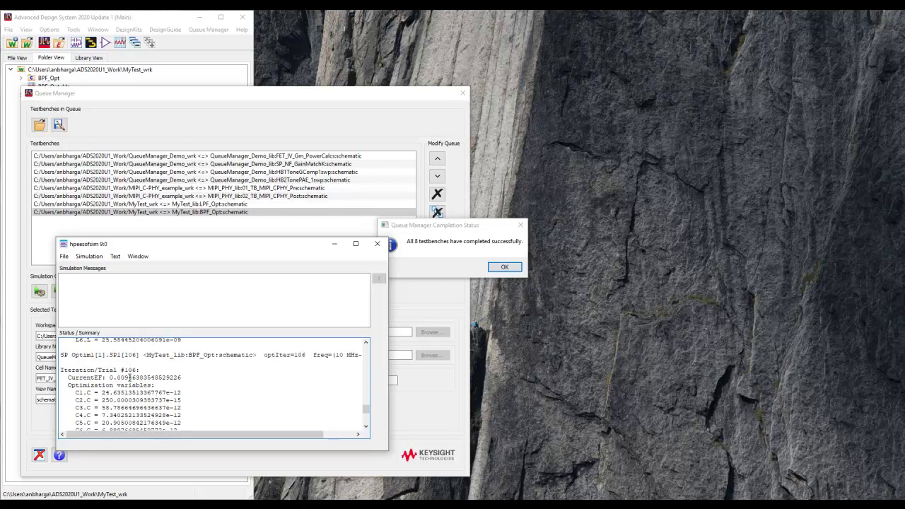
pyautogui.scroll(-5, 129, 377)
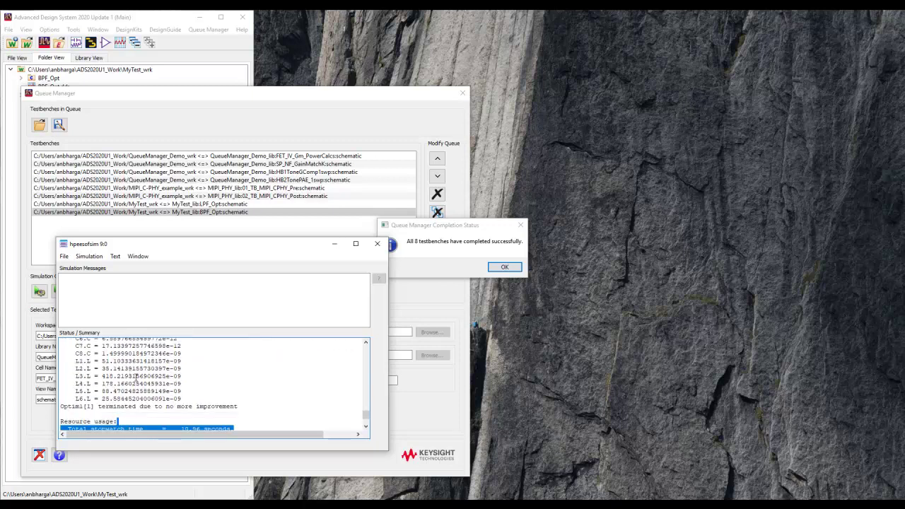
pyautogui.click(137, 376)
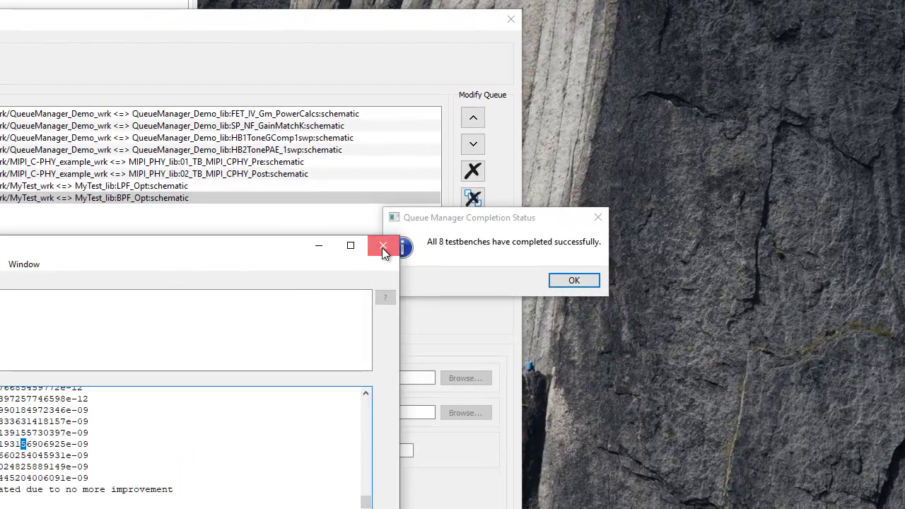
pyautogui.click(382, 248)
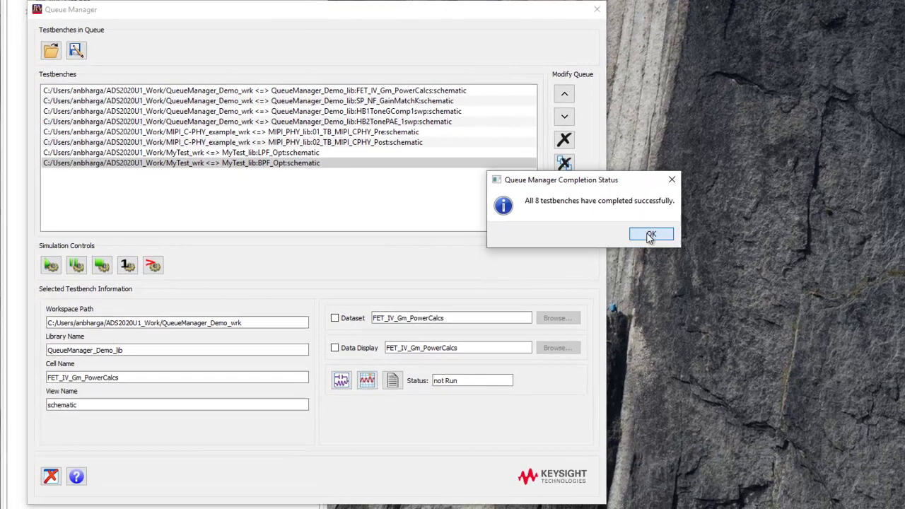
# Dismiss the completion notice and open the FET_IV_Gm_PowerCalcs schematic from the queue
pyautogui.click(574, 281)
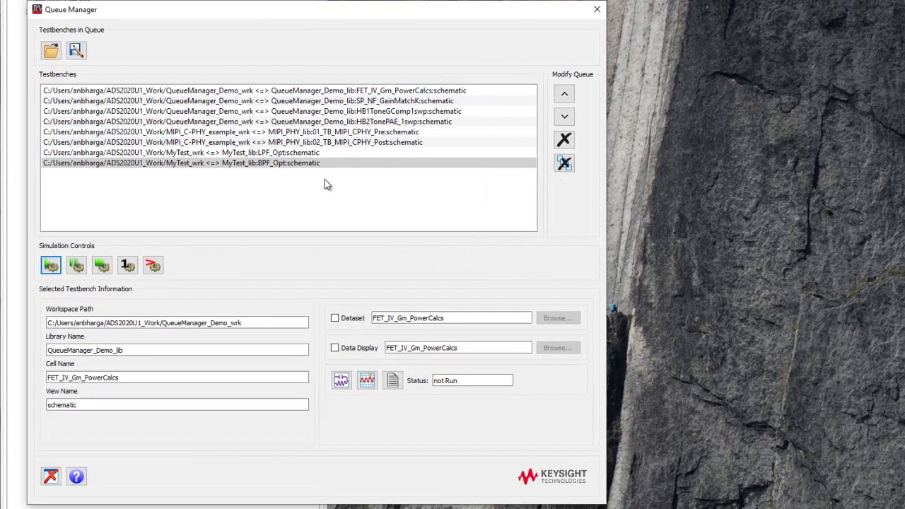
pyautogui.click(312, 92)
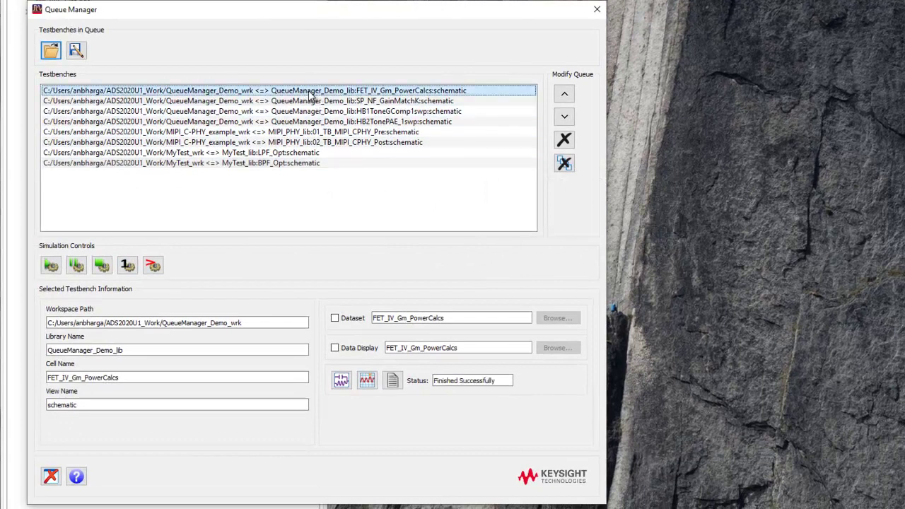
pyautogui.click(342, 382)
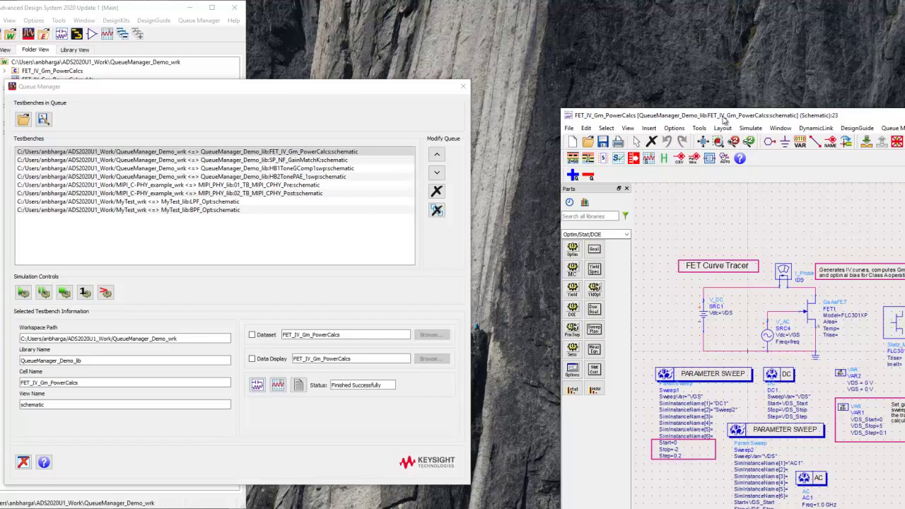
pyautogui.moveTo(724, 120); pyautogui.dragTo(639, 60)
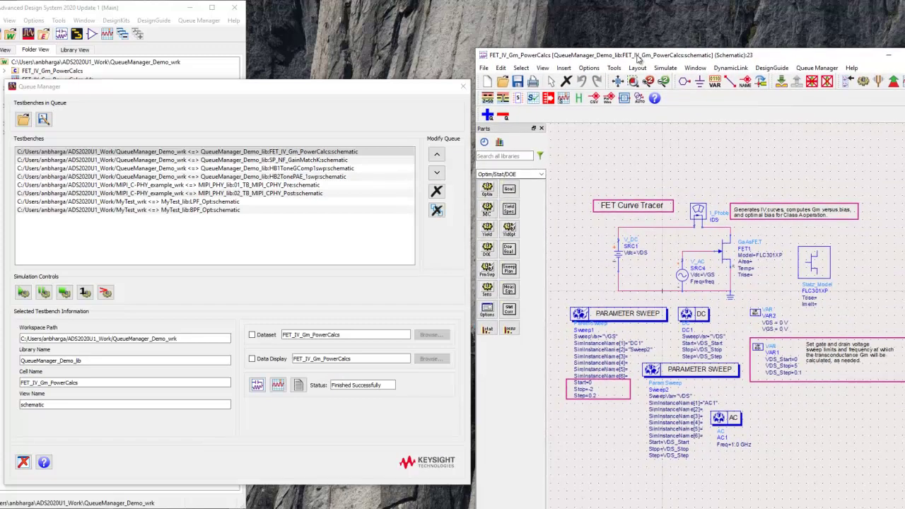
# Open the FET_IV_Gm_PowerCalcs data display and zoom in on the IV curves and bias results
pyautogui.click(278, 386)
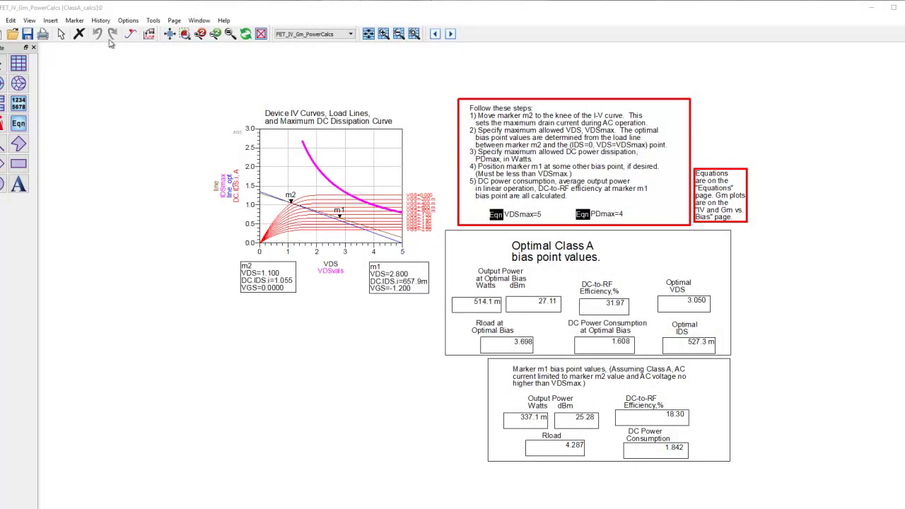
pyautogui.click(171, 34)
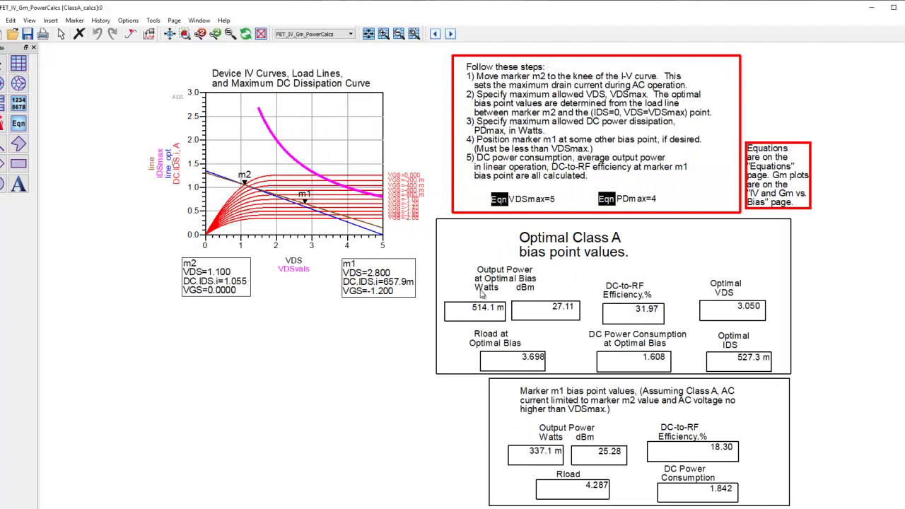
pyautogui.click(330, 508)
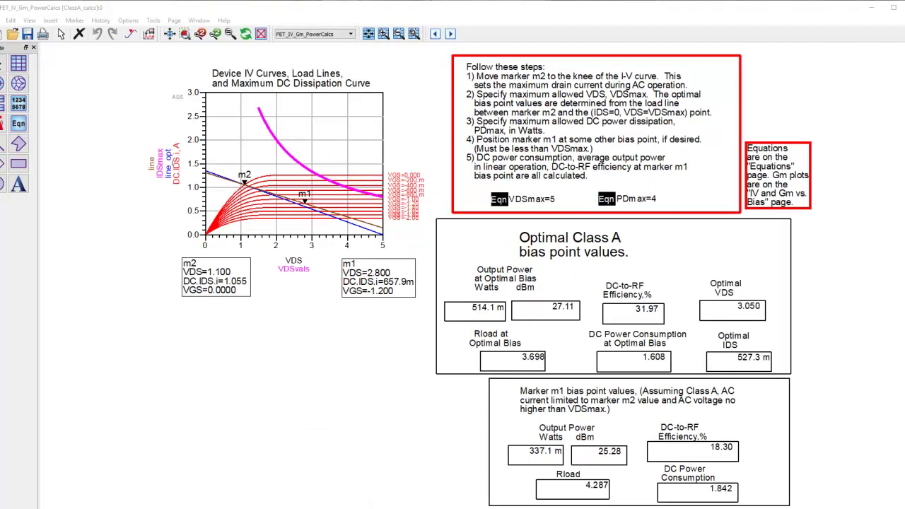
# Open the 01_TB_MIPI_CPHY_Pre results and review its eye diagrams beside the Queue Manager
pyautogui.click(873, 7)
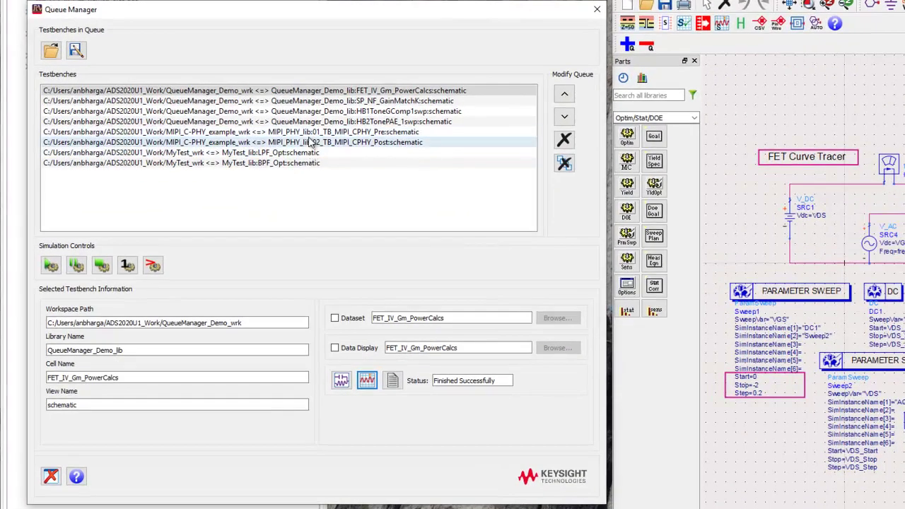
pyautogui.click(289, 145)
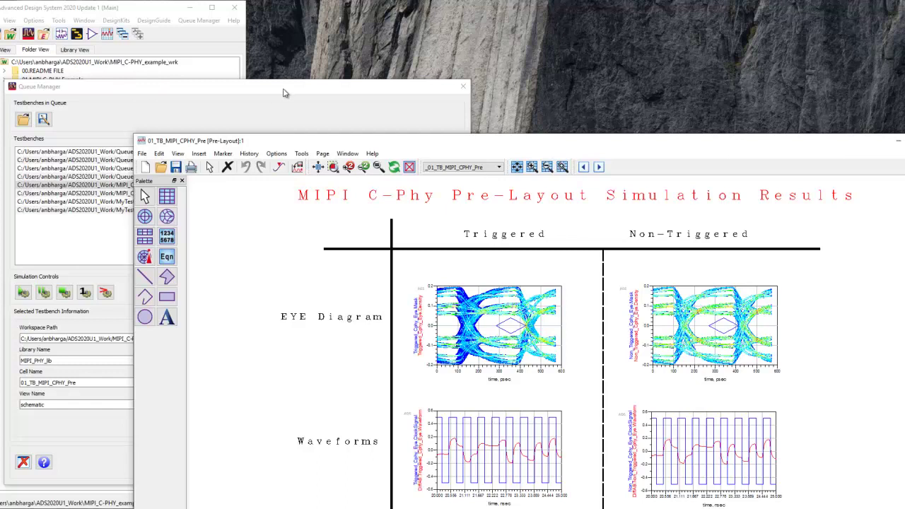
pyautogui.moveTo(387, 147); pyautogui.dragTo(376, 66)
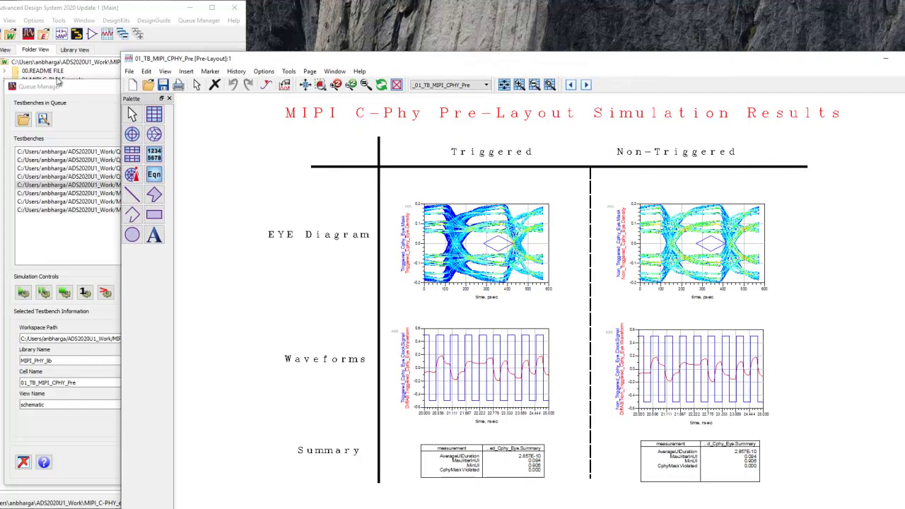
pyautogui.click(90, 96)
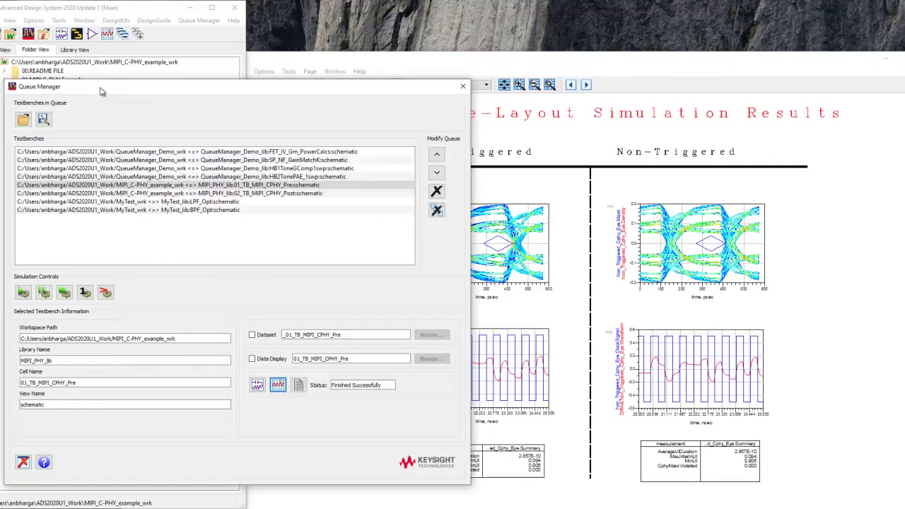
pyautogui.click(857, 70)
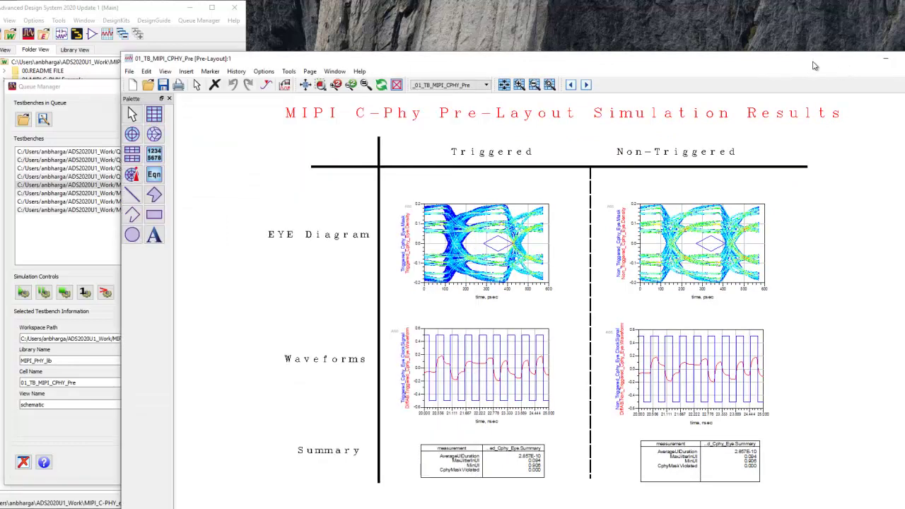
pyautogui.click(819, 65)
# Close the MIPI results, go up to ADS2020U1_Work and choose the QueueManager_Demo_wrk workspace
pyautogui.click(826, 56)
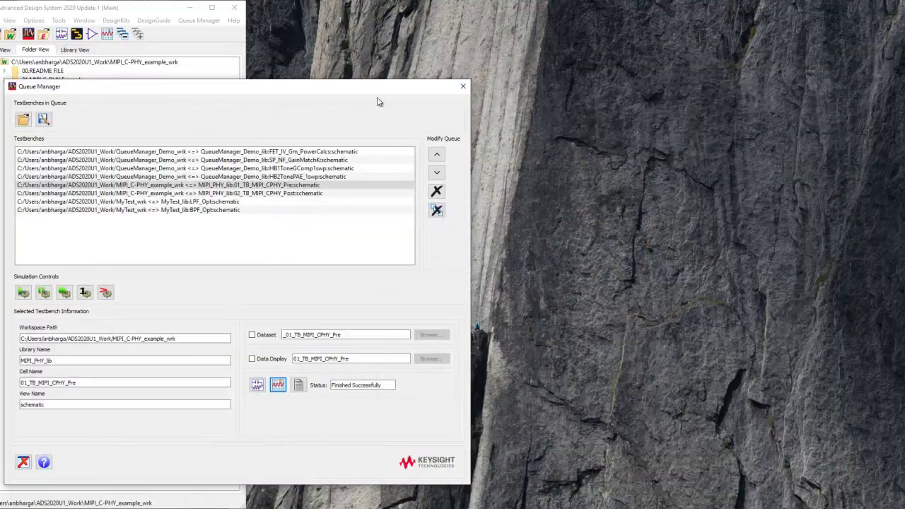
pyautogui.moveTo(388, 92); pyautogui.dragTo(598, 92)
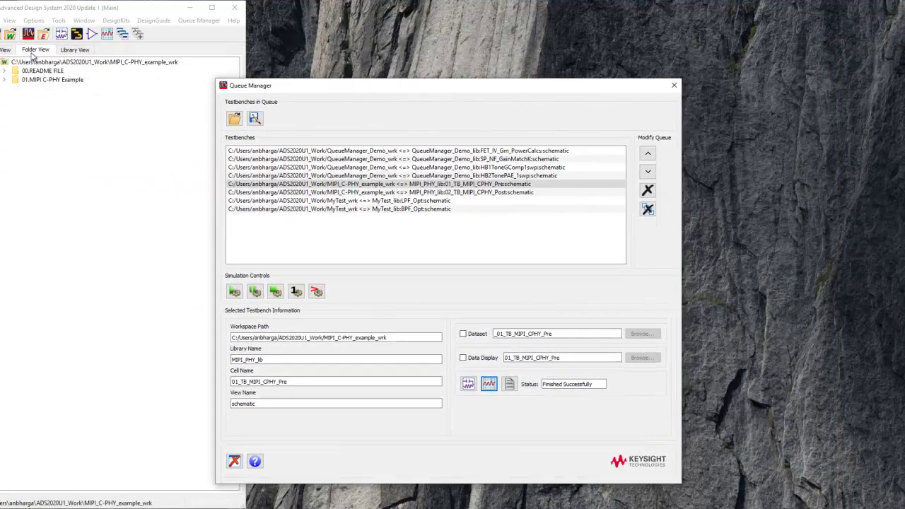
pyautogui.click(12, 55)
pyautogui.doubleClick(27, 79)
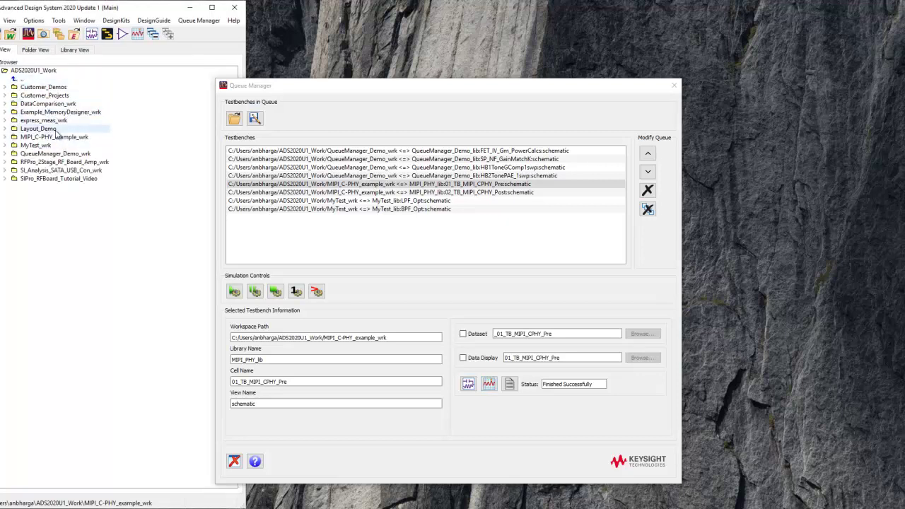
pyautogui.doubleClick(55, 154)
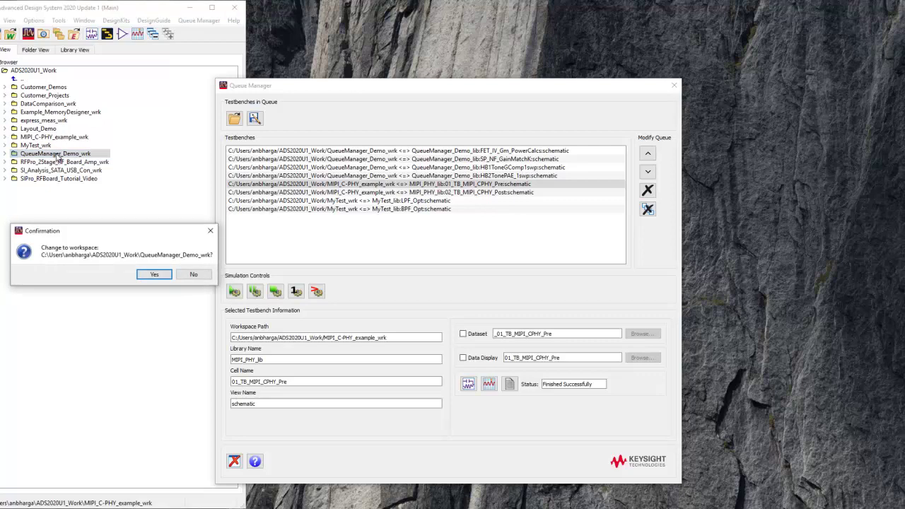
# Confirm the workspace switch, then open the Sample_PA schematic and add it to the queue
pyautogui.click(154, 274)
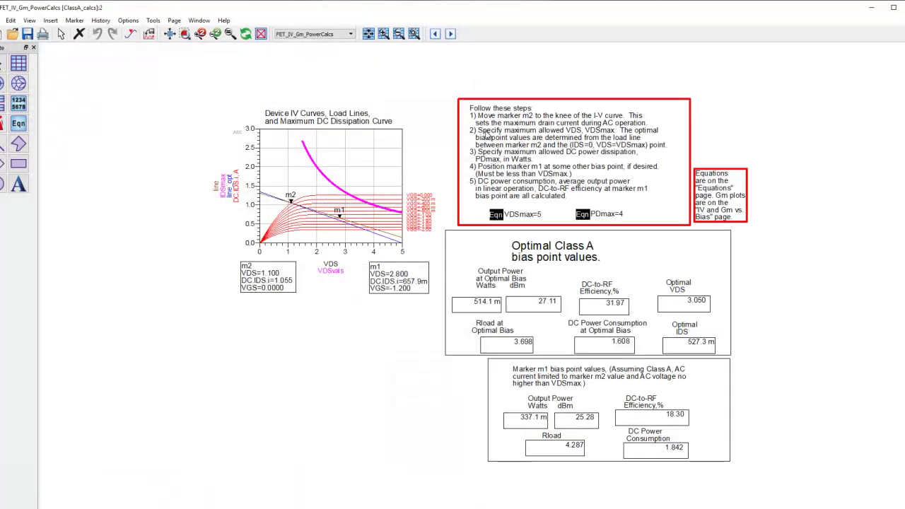
pyautogui.click(895, 10)
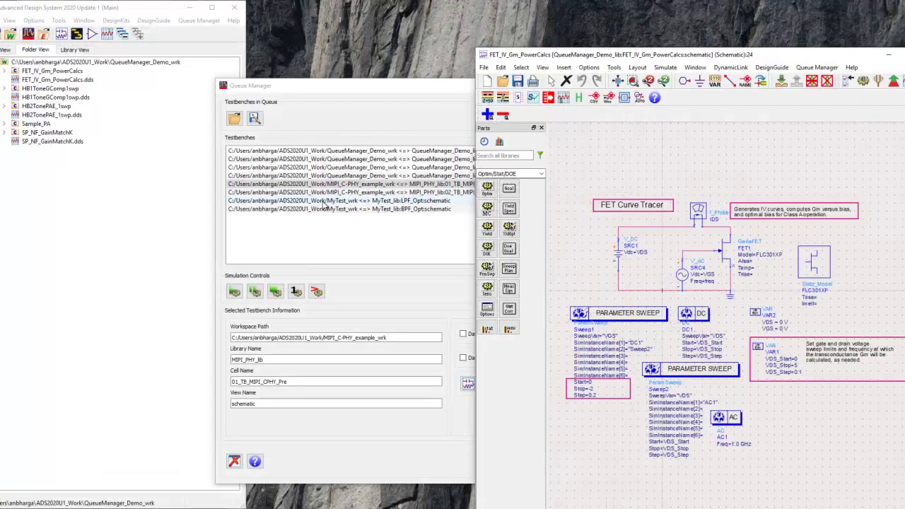
pyautogui.click(4, 125)
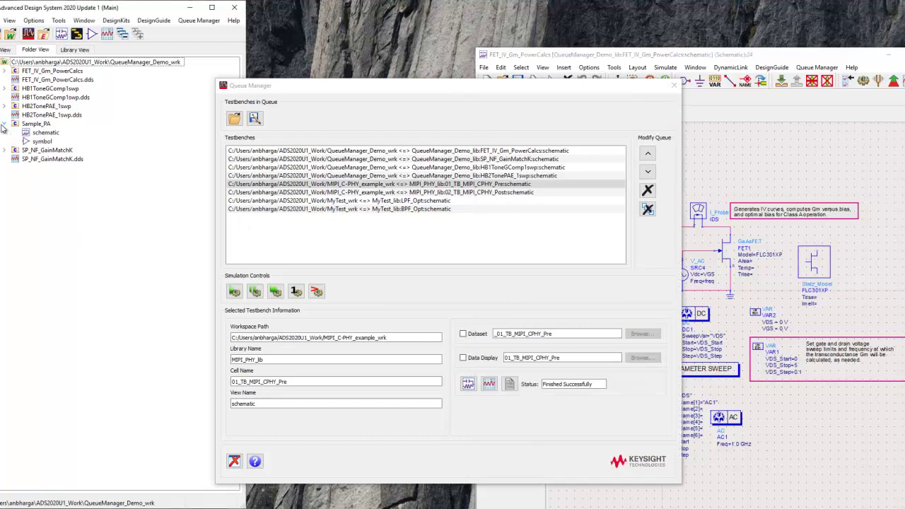
pyautogui.doubleClick(42, 133)
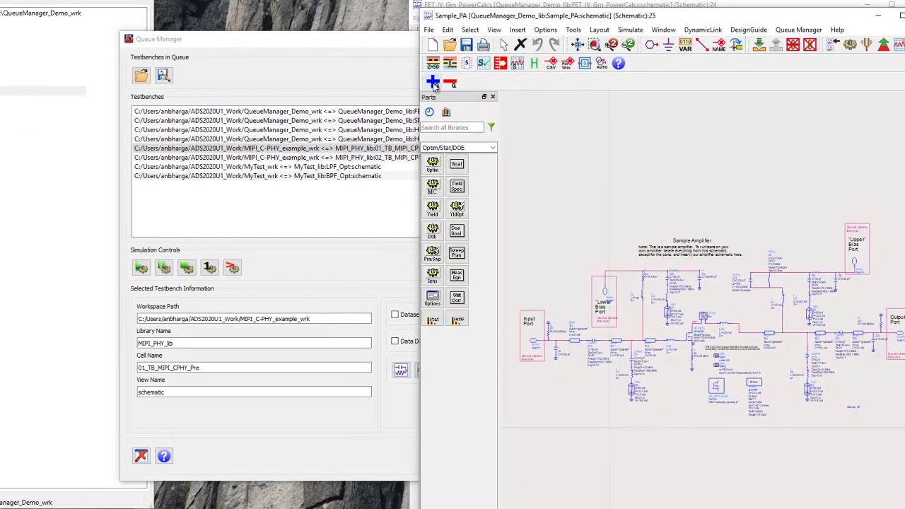
pyautogui.click(490, 120)
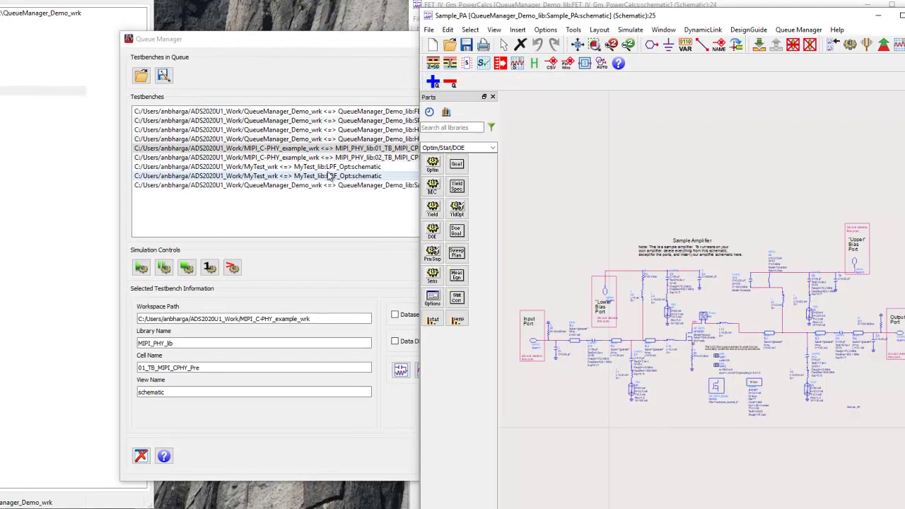
# Close the Sample_PA and FET_IV_Gm_PowerCalcs schematic windows
pyautogui.doubleClick(816, 20)
pyautogui.click(793, 23)
pyautogui.click(891, 5)
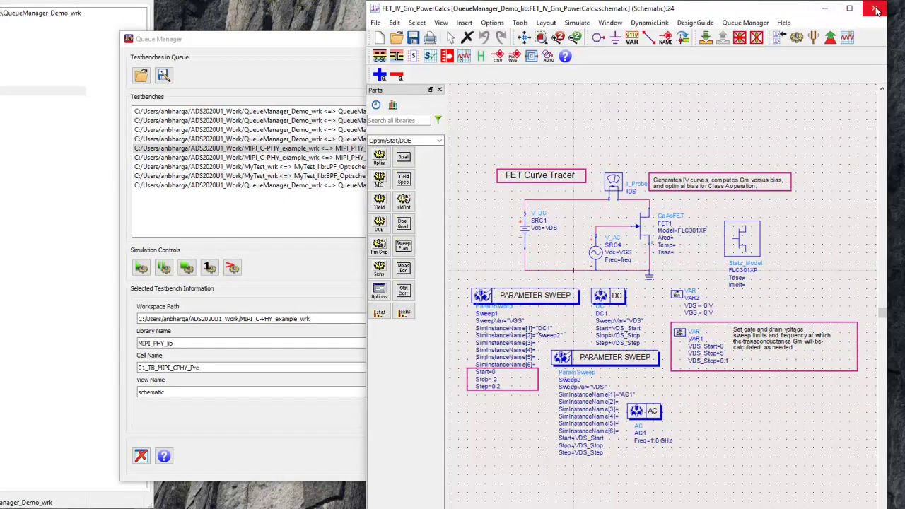
pyautogui.click(875, 8)
# Move the Sample_PA testbench four places up the queue
pyautogui.click(431, 185)
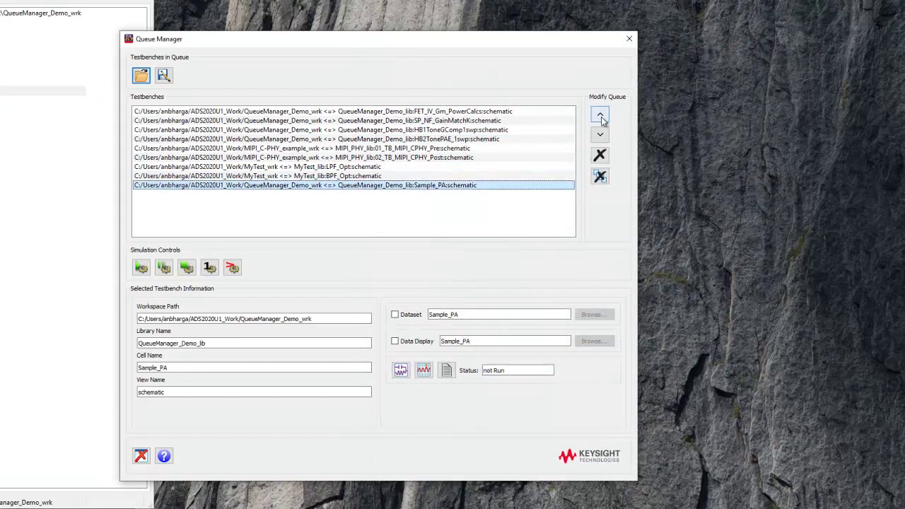
pyautogui.click(600, 117)
pyautogui.click(600, 117)
pyautogui.click(599, 117)
pyautogui.click(600, 117)
pyautogui.click(599, 116)
pyautogui.click(600, 117)
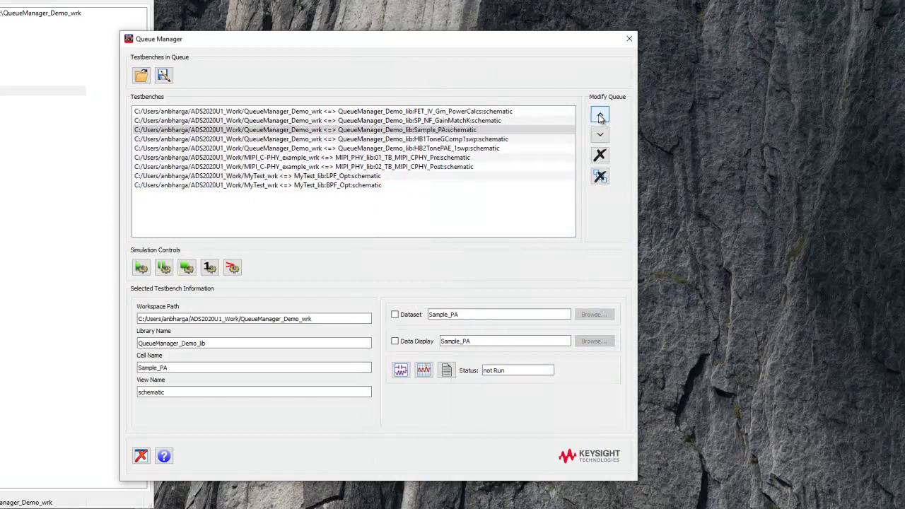
pyautogui.click(600, 116)
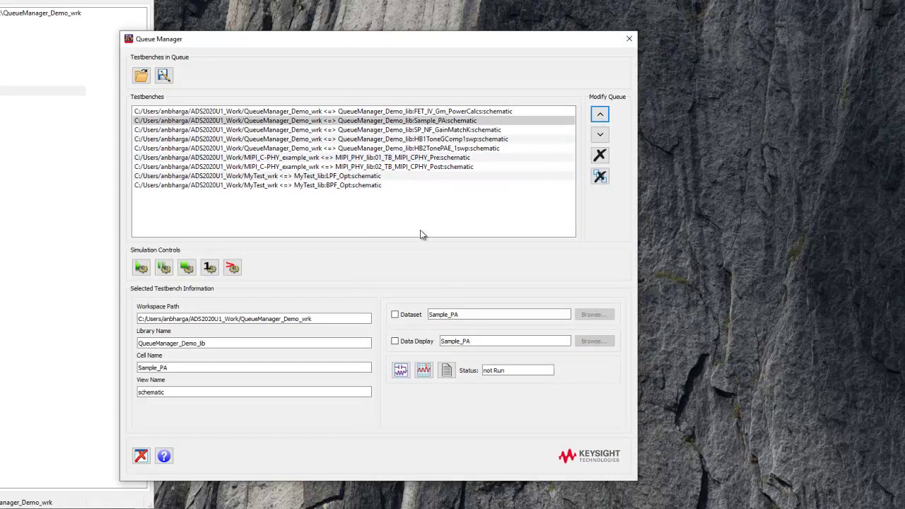
# Simulate all queued testbenches and select FET_IV_Gm_PowerCalcs in the queue list
pyautogui.click(142, 268)
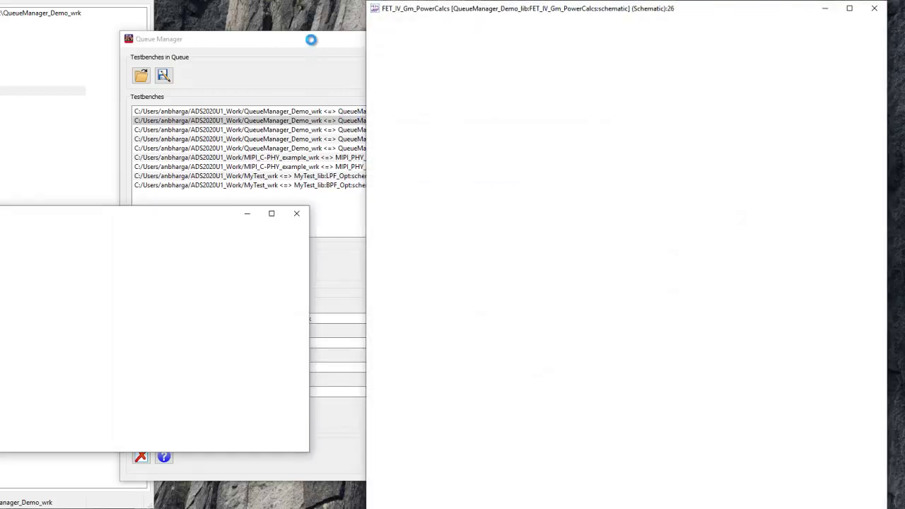
pyautogui.click(308, 39)
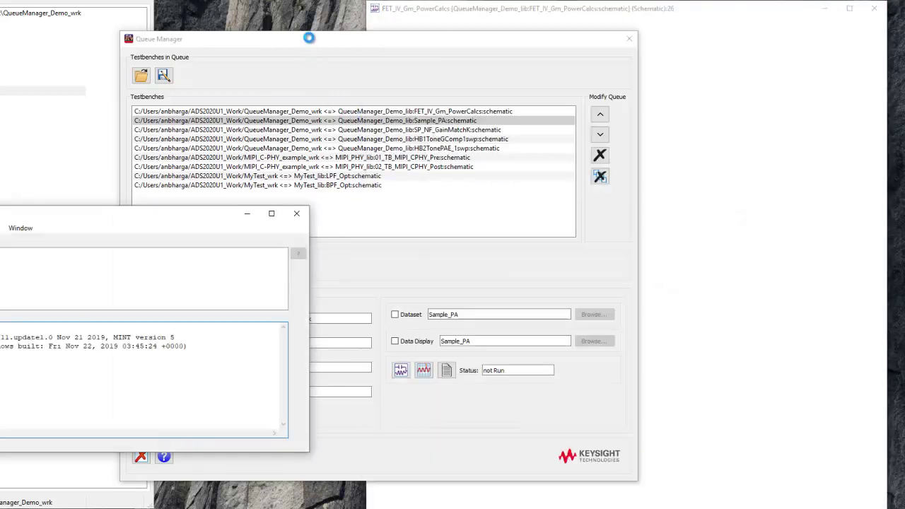
pyautogui.click(376, 111)
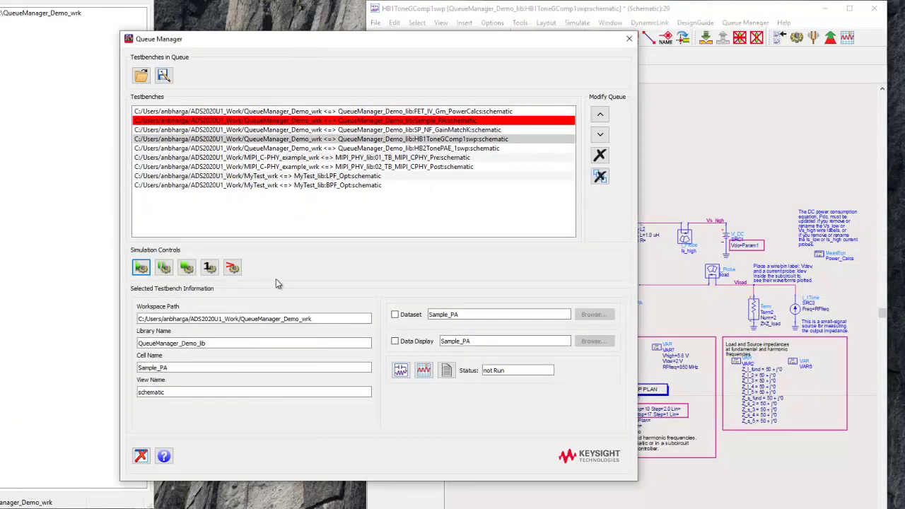
# Stop the running queue simulation and select the HB1ToneGComp1swp testbench
pyautogui.click(186, 269)
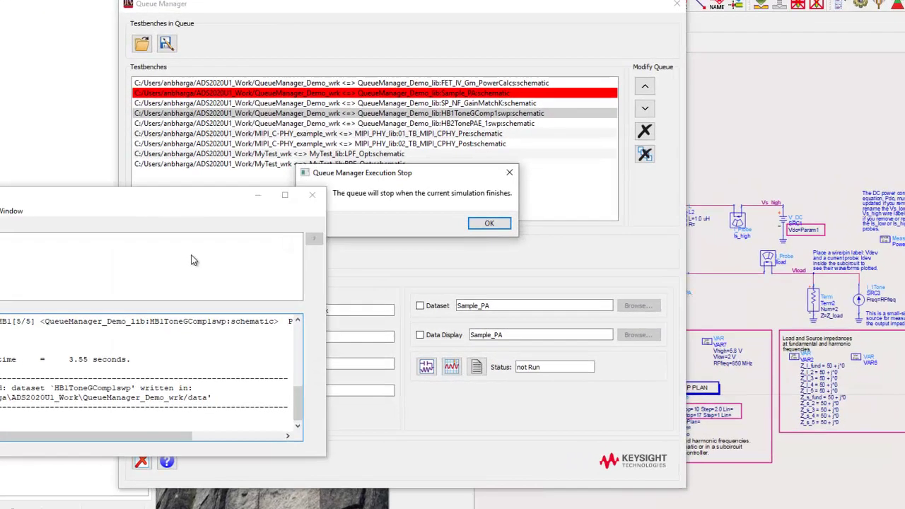
pyautogui.click(489, 223)
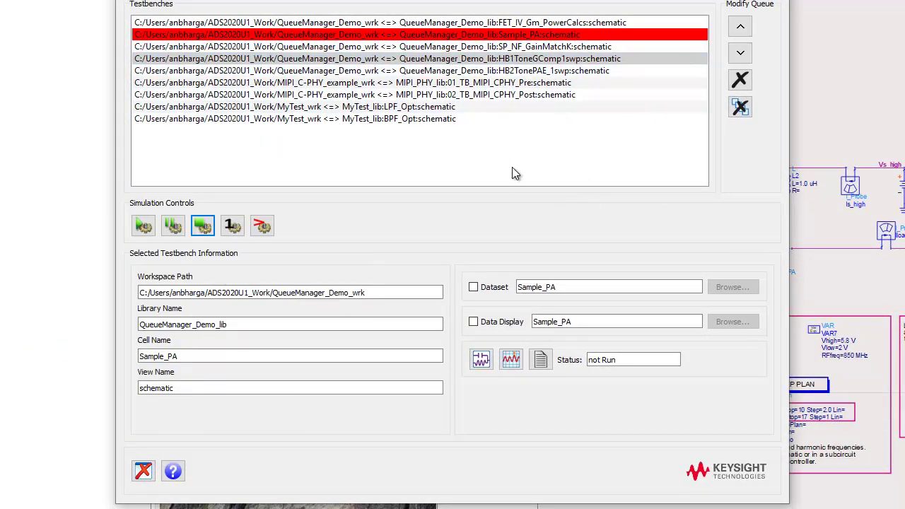
pyautogui.click(493, 164)
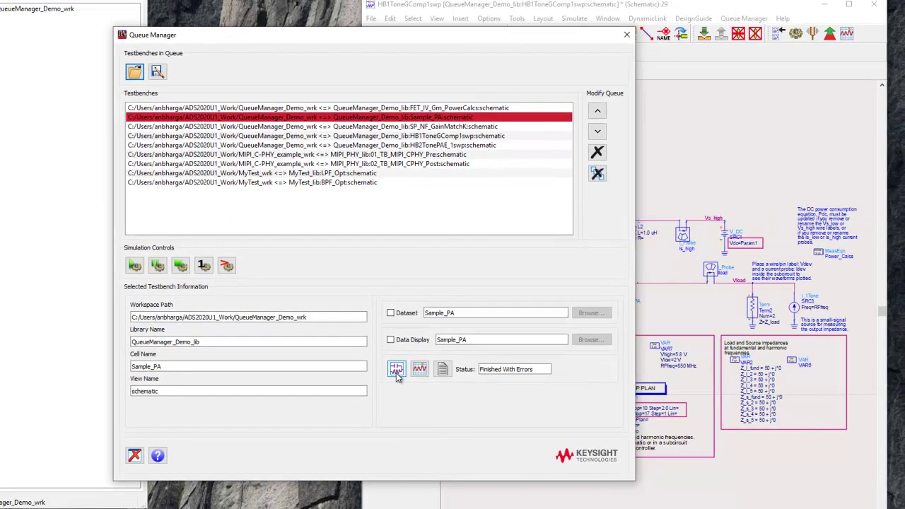
pyautogui.click(396, 372)
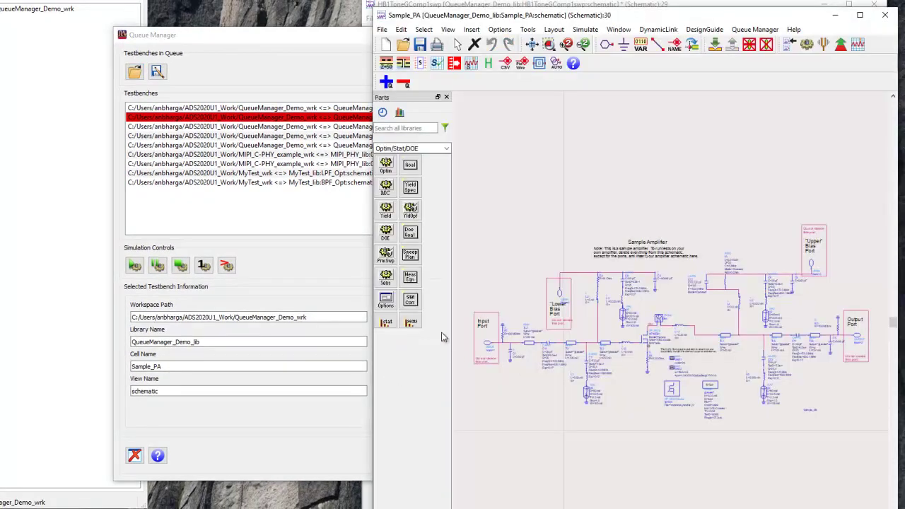
pyautogui.moveTo(663, 15); pyautogui.dragTo(588, 9)
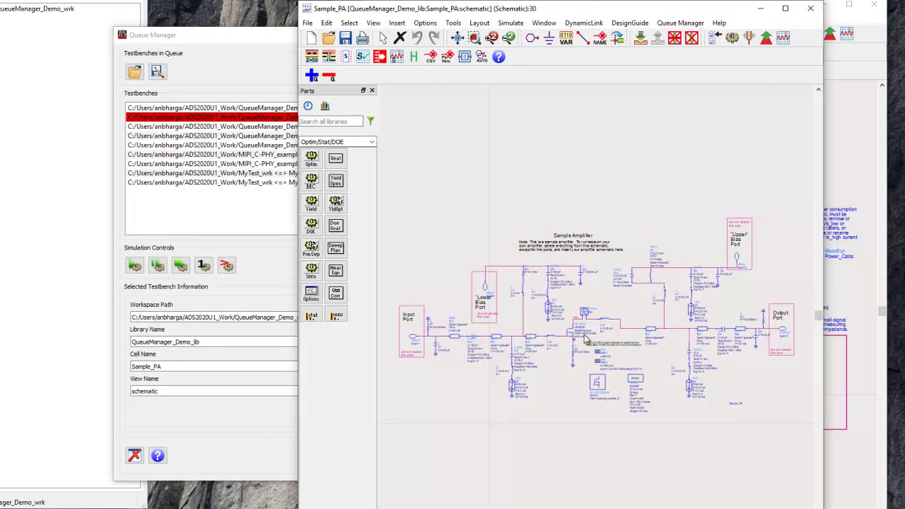
pyautogui.click(812, 10)
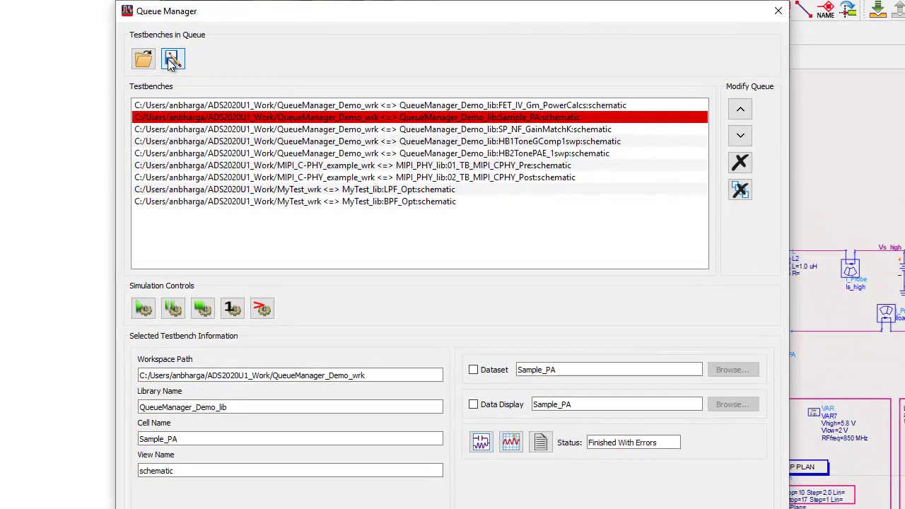
# Save the queue over the existing QueueManager_Demo.queue file
pyautogui.click(172, 60)
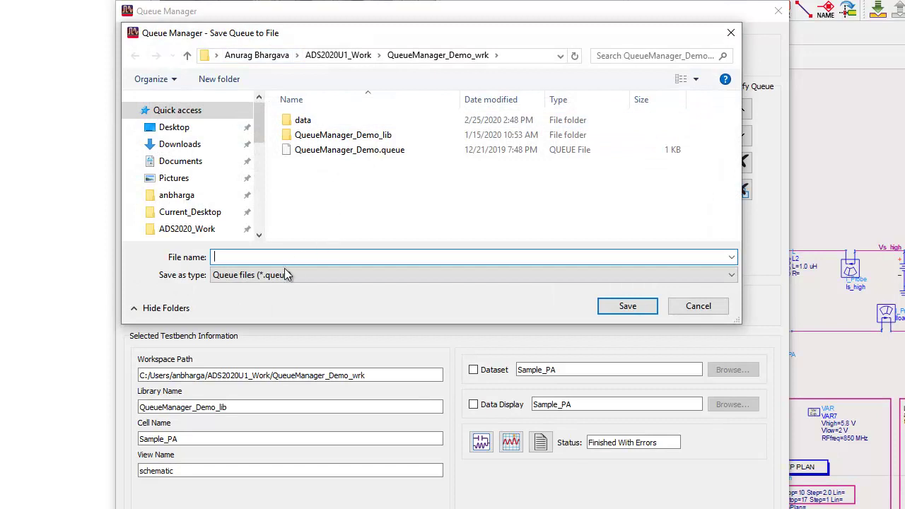
pyautogui.click(389, 157)
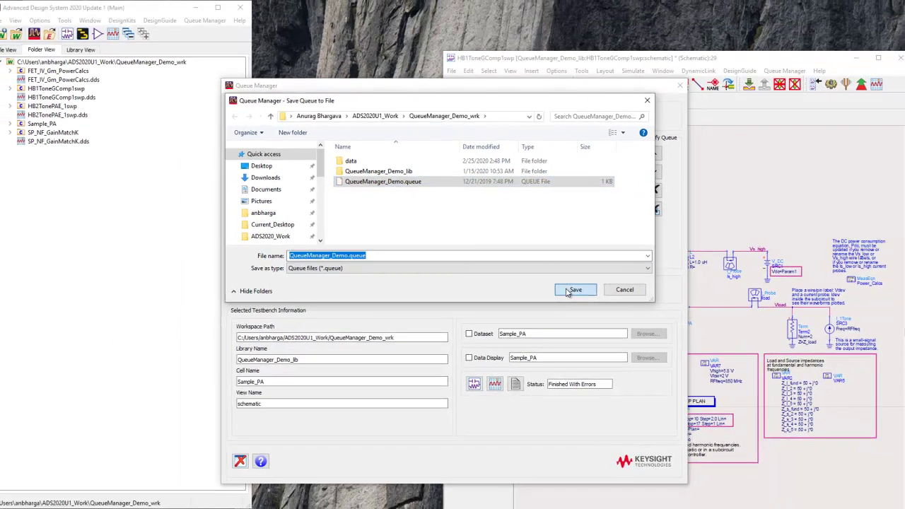
pyautogui.click(612, 305)
pyautogui.click(482, 259)
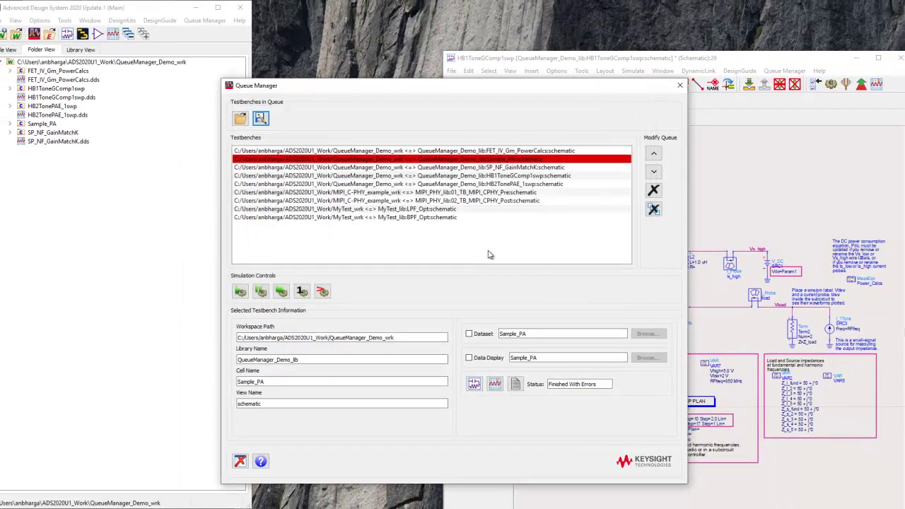
# Close the Queue Manager and the HB1ToneGComp1swp schematic, saving its changes
pyautogui.click(680, 85)
pyautogui.click(900, 57)
pyautogui.click(697, 324)
pyautogui.rightClick(151, 62)
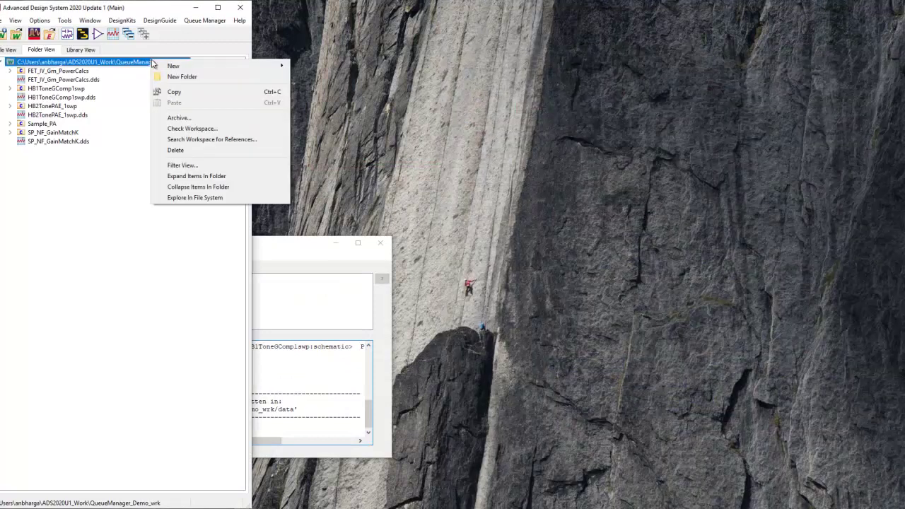
# Open QueueManager_Demo.queue from the workspace folder in Notepad++
pyautogui.click(193, 198)
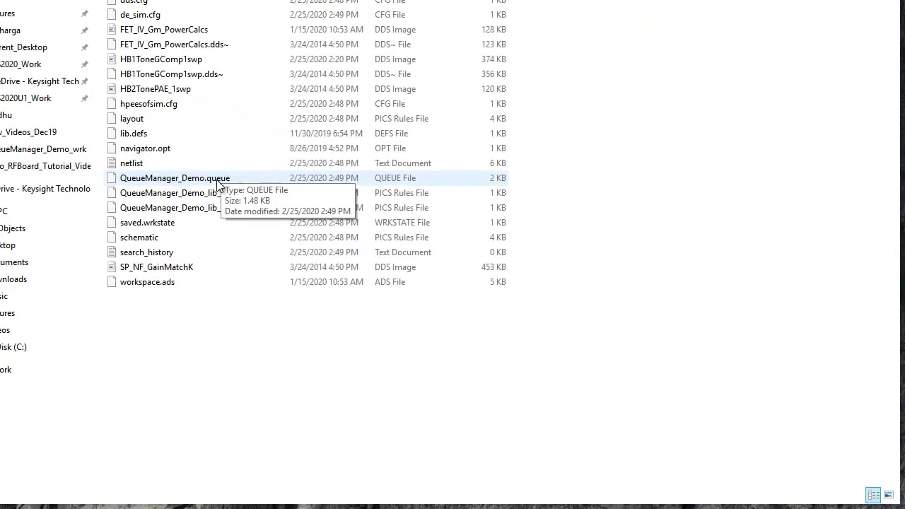
pyautogui.click(198, 179)
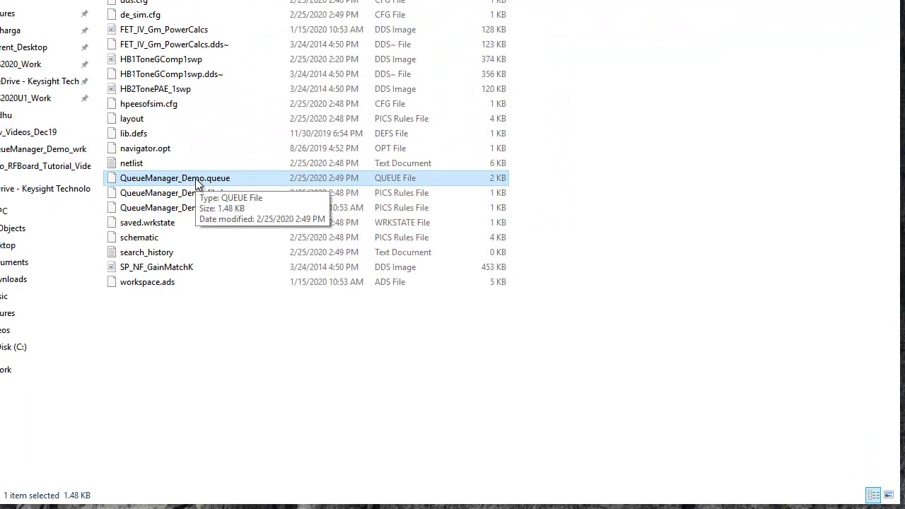
pyautogui.rightClick(201, 184)
pyautogui.click(251, 251)
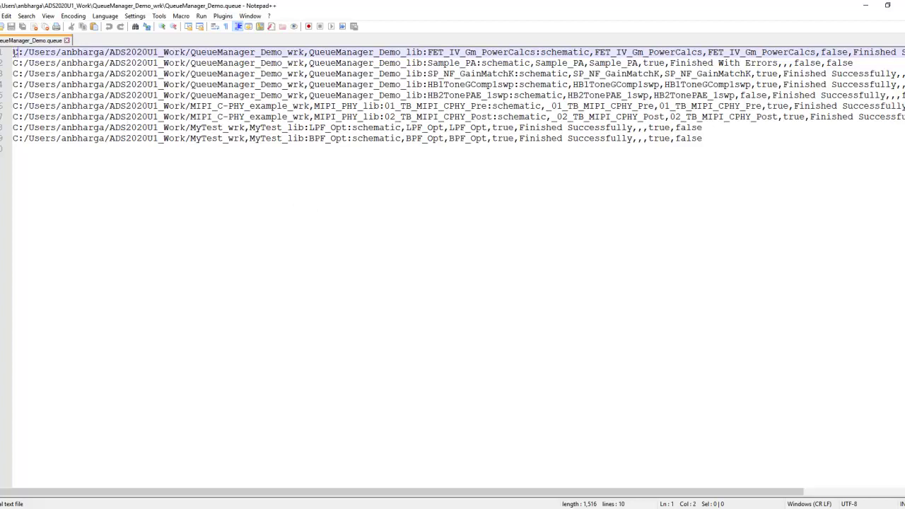
# Highlight the library:cell:view entry and FET_IV_Gm_PowerCalcs name on line 1, then close Notepad++
pyautogui.moveTo(14, 53); pyautogui.dragTo(590, 51)
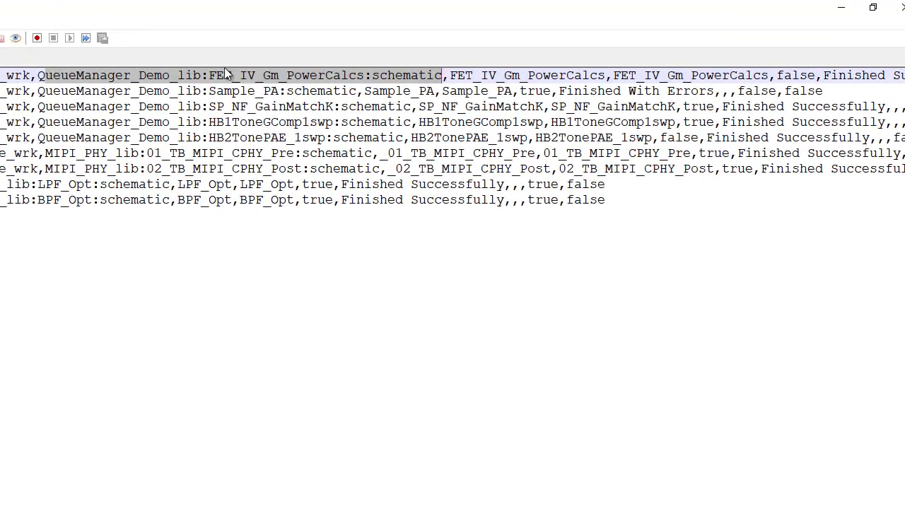
pyautogui.click(456, 76)
pyautogui.moveTo(456, 77); pyautogui.dragTo(722, 77)
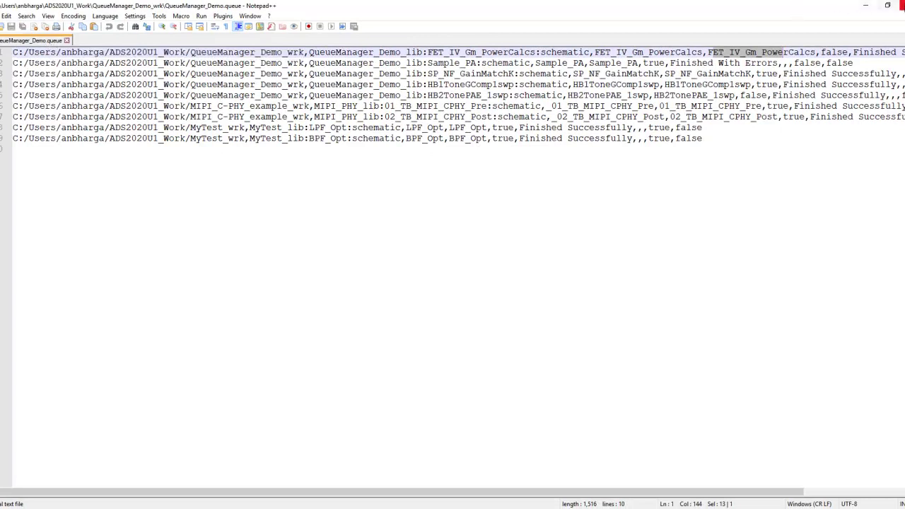
pyautogui.click(902, 5)
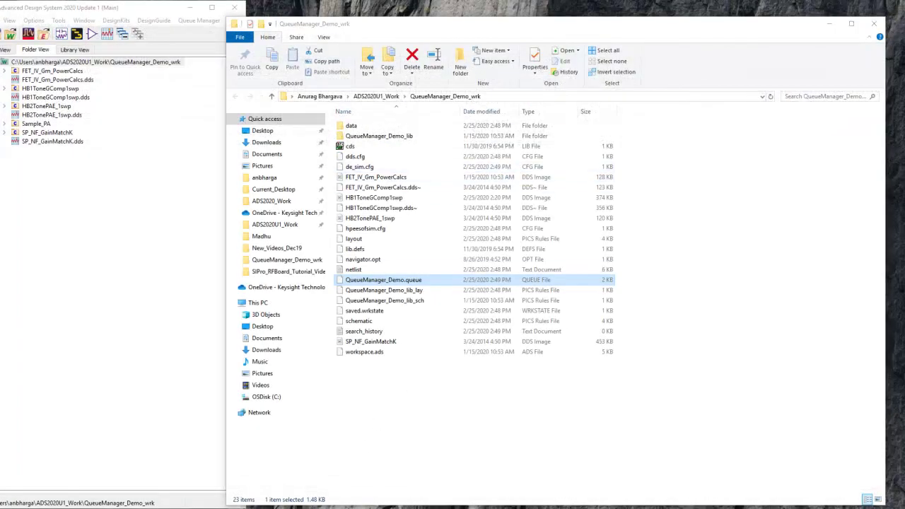
# Reopen the Queue Manager and remove all testbenches from the queue
pyautogui.click(199, 19)
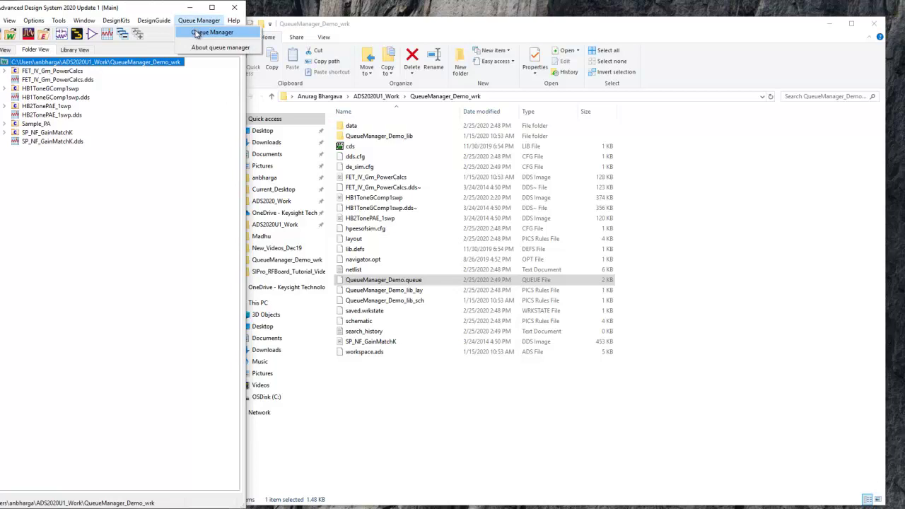
pyautogui.click(199, 31)
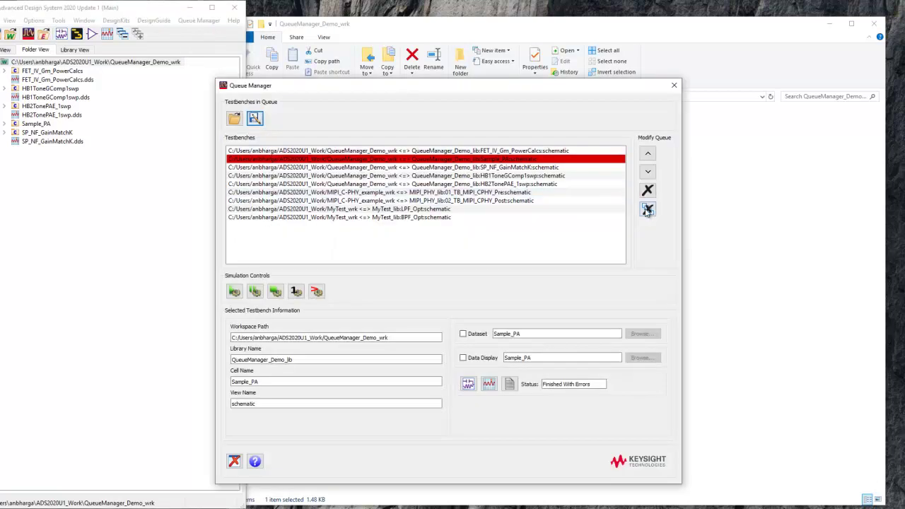
pyautogui.click(517, 151)
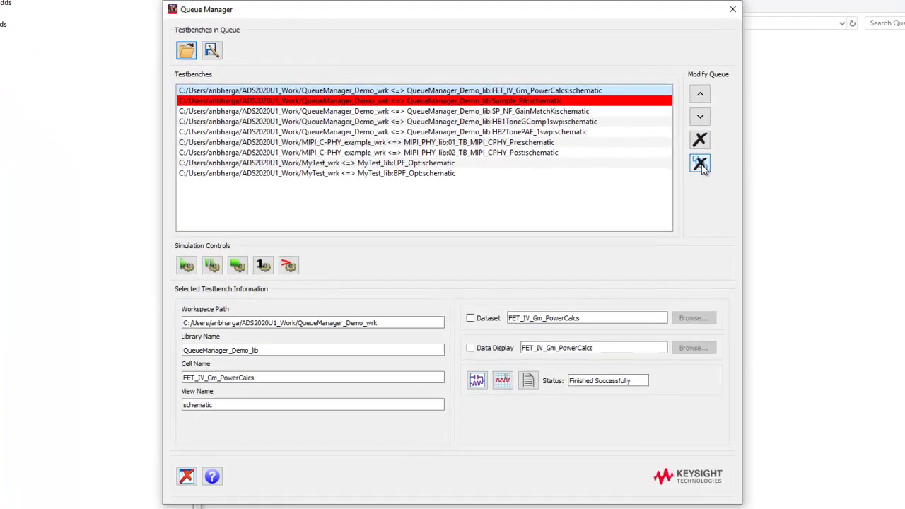
pyautogui.click(648, 209)
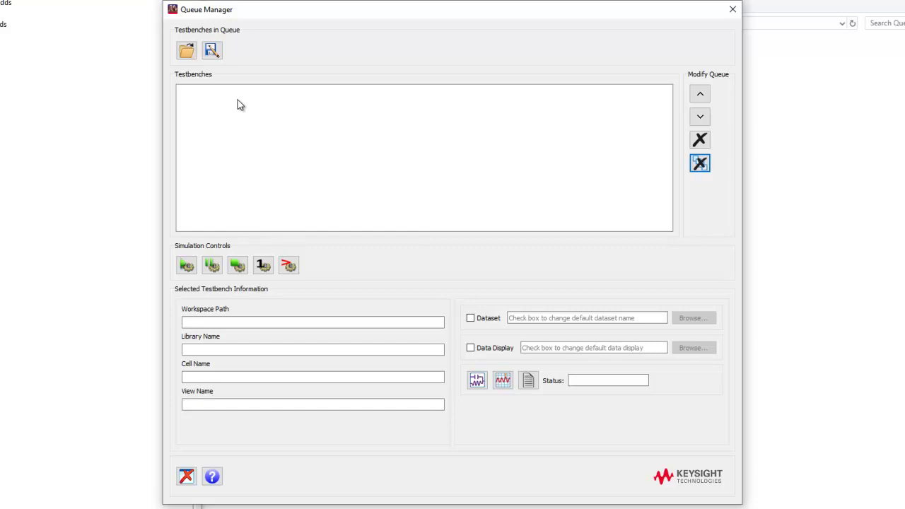
# Load the saved QueueManager_Demo.queue file back into the queue
pyautogui.click(187, 51)
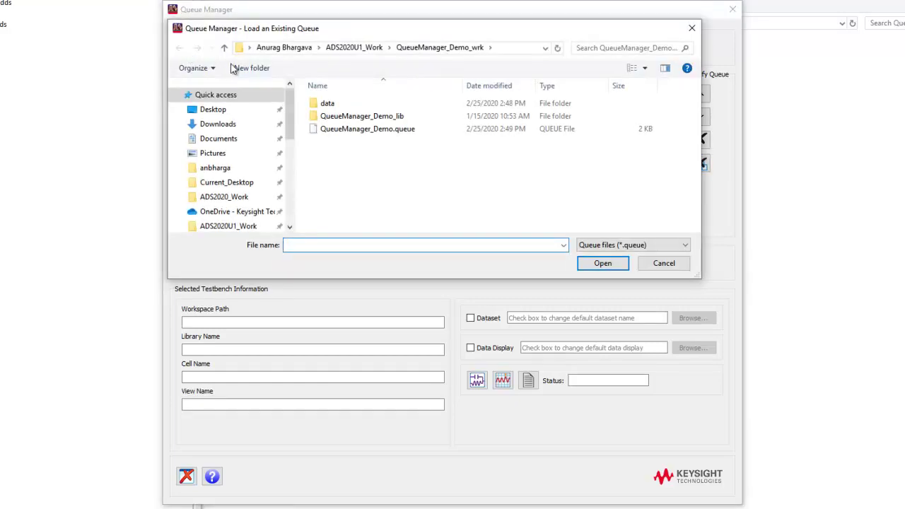
pyautogui.click(354, 129)
pyautogui.click(601, 263)
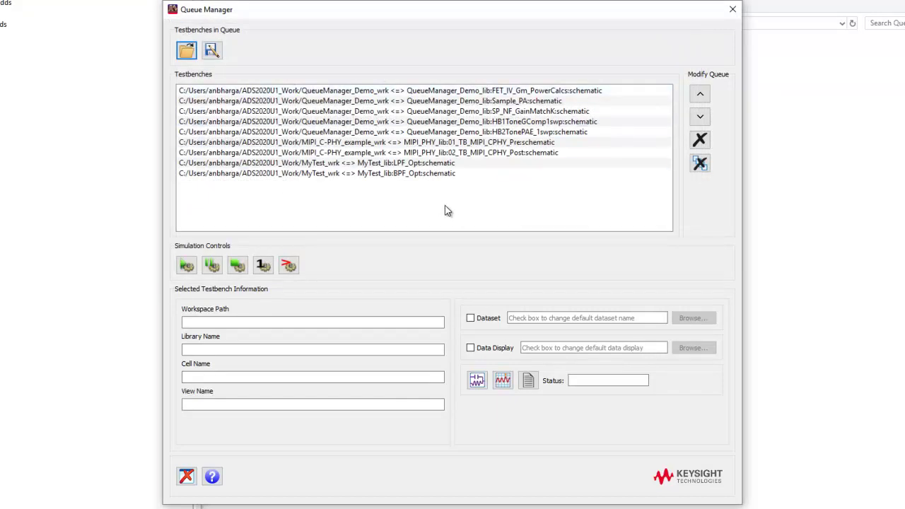